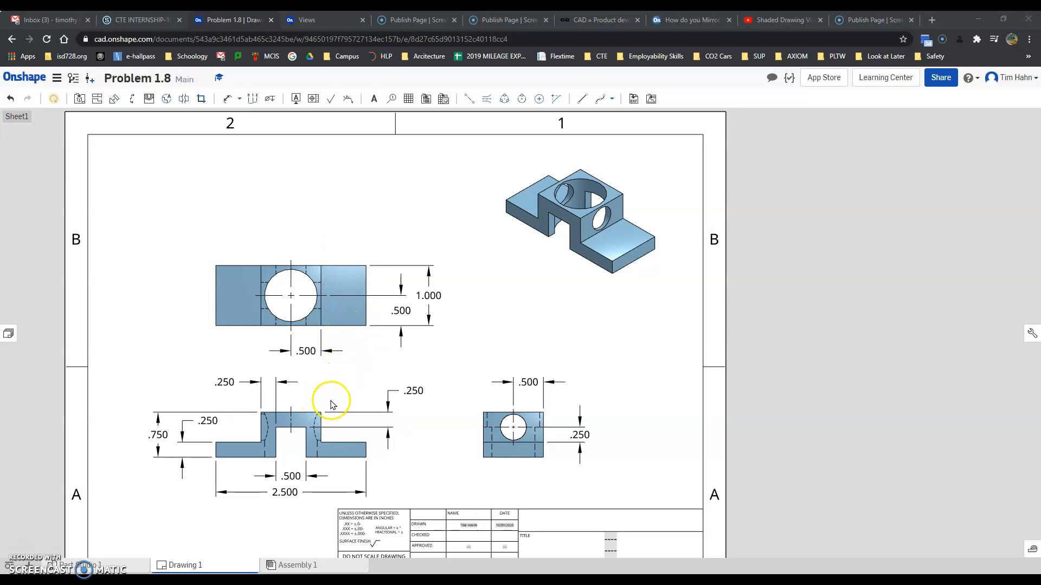
Create a new Part Studio and check the front view's overall width and height dimensions in Drawing 1
click(28, 565)
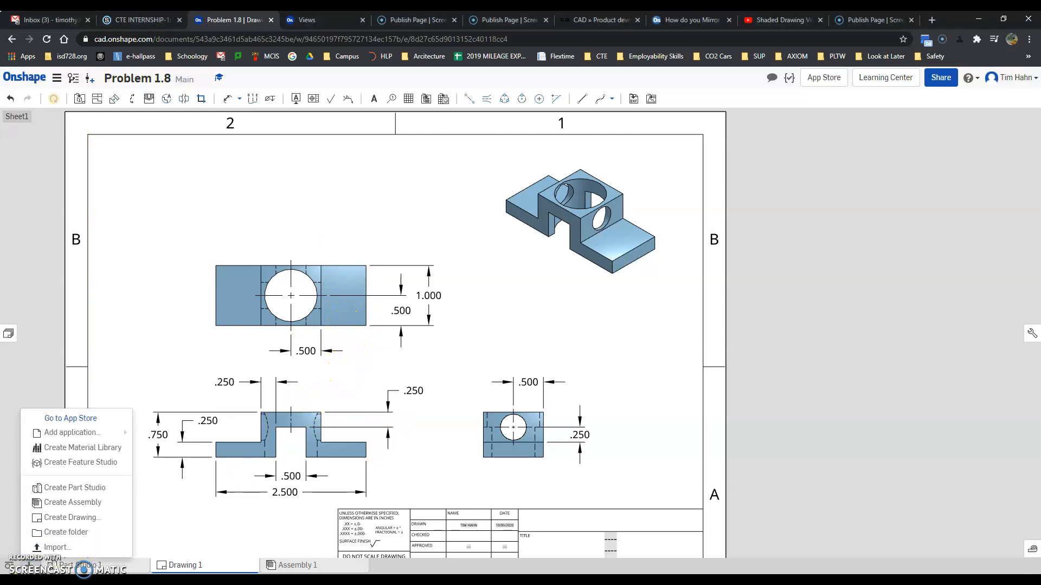
click(106, 487)
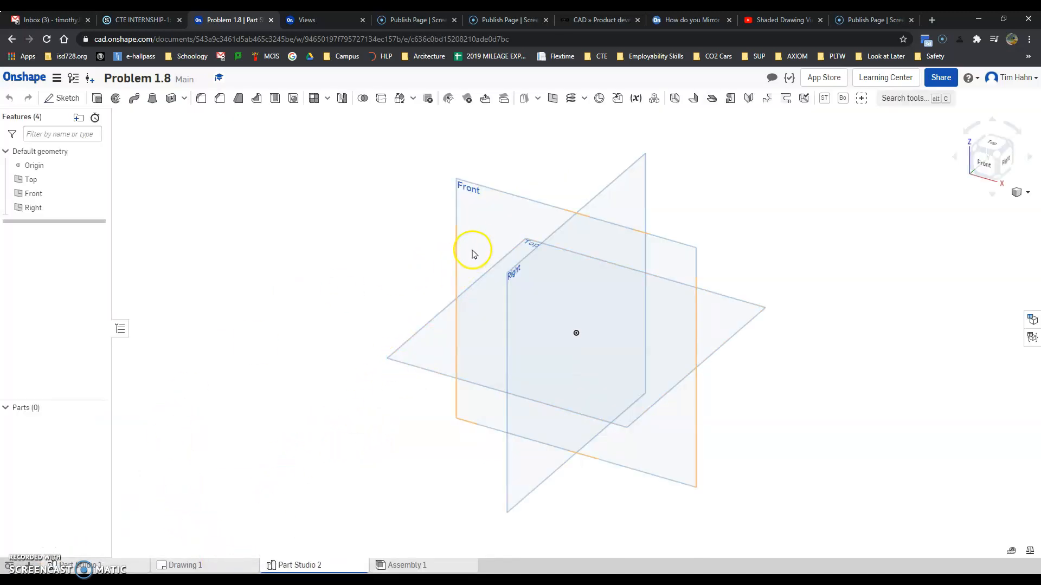
click(205, 566)
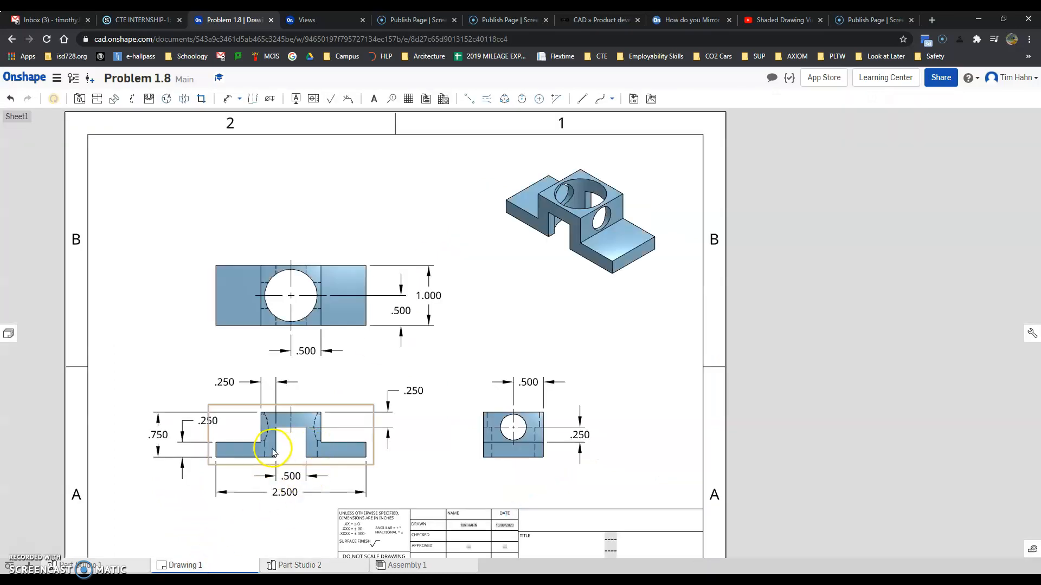
click(286, 495)
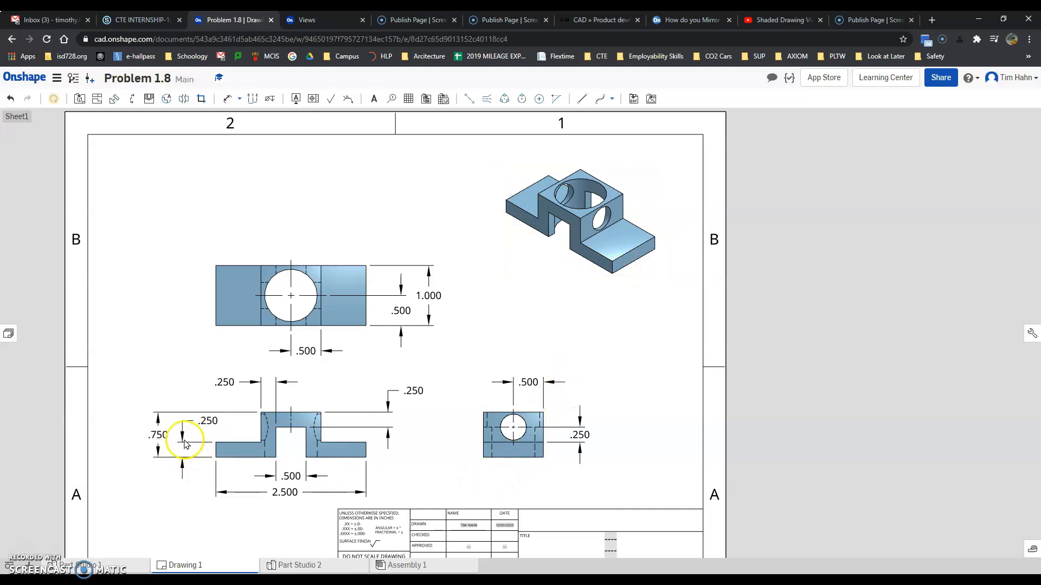
click(167, 435)
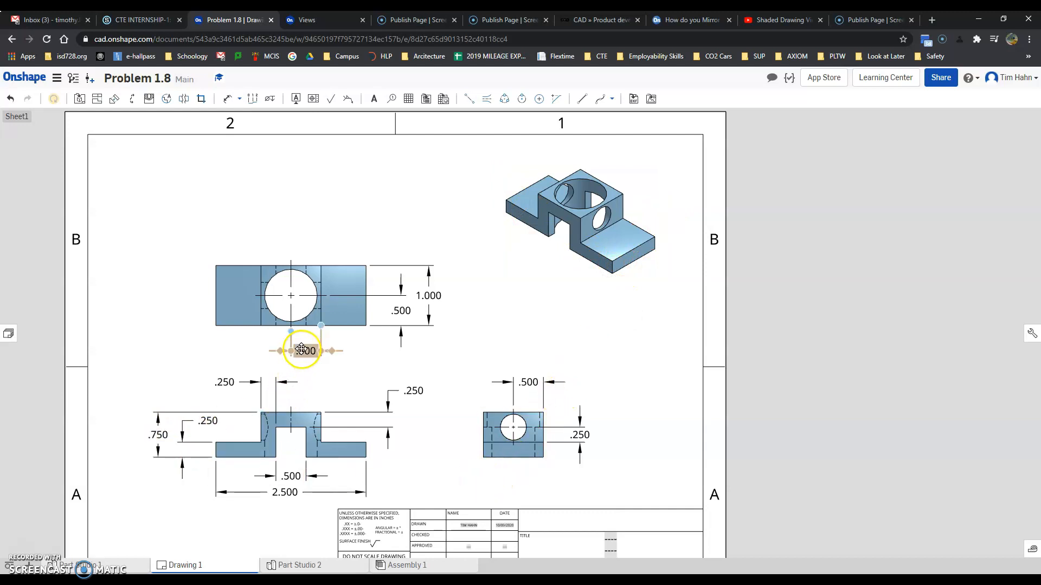
click(303, 565)
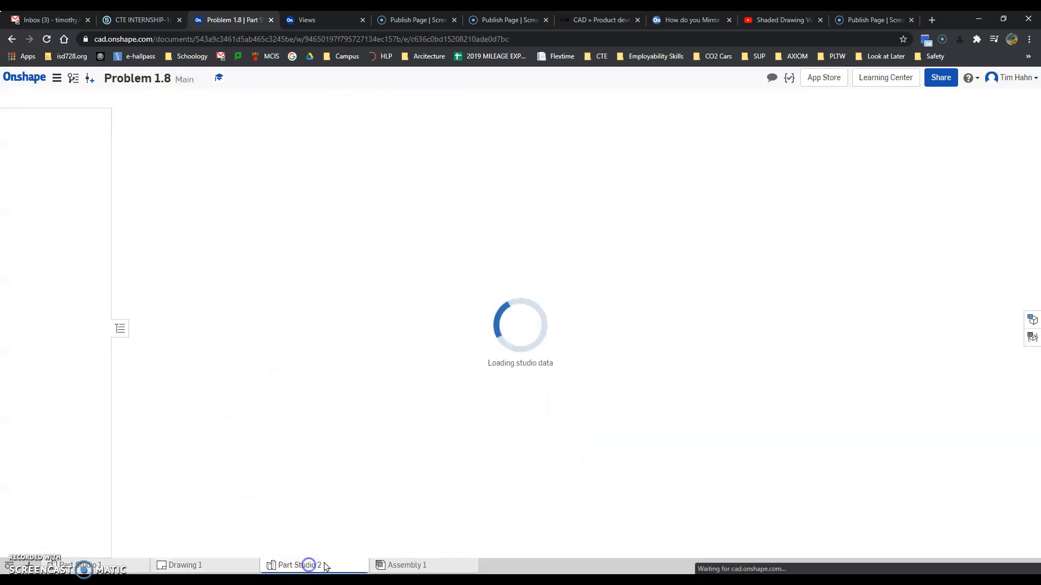
Start a sketch on the Front plane and draw a corner rectangle about 3.9 by 1.73 in just above the origin
click(63, 98)
click(481, 188)
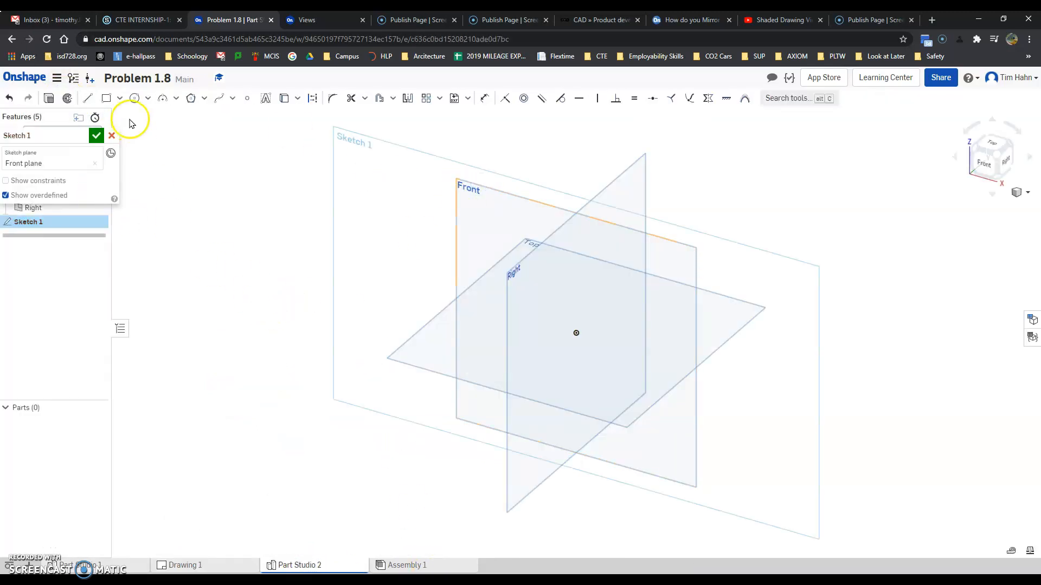
click(105, 98)
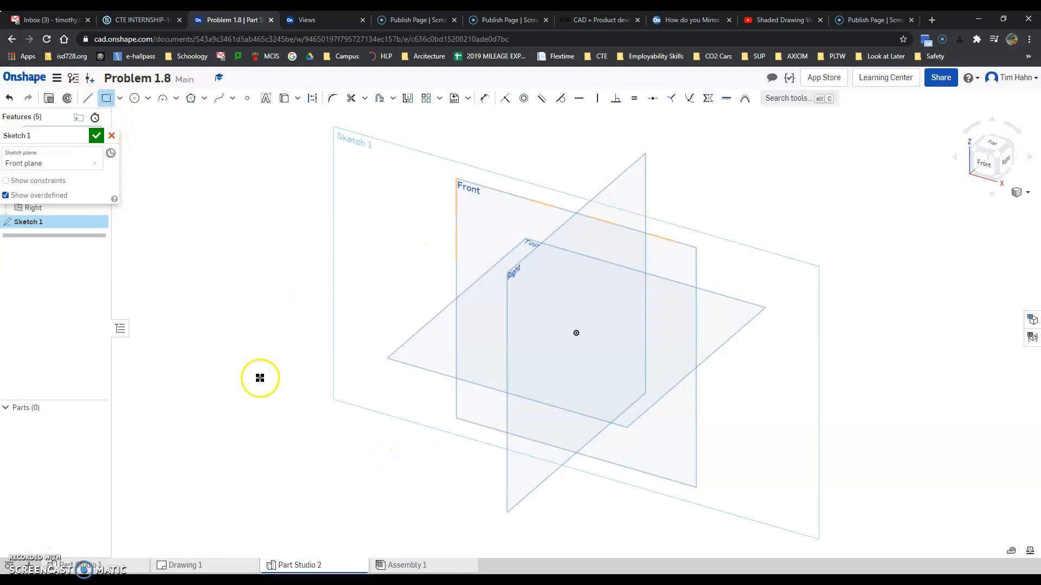
right_click(218, 399)
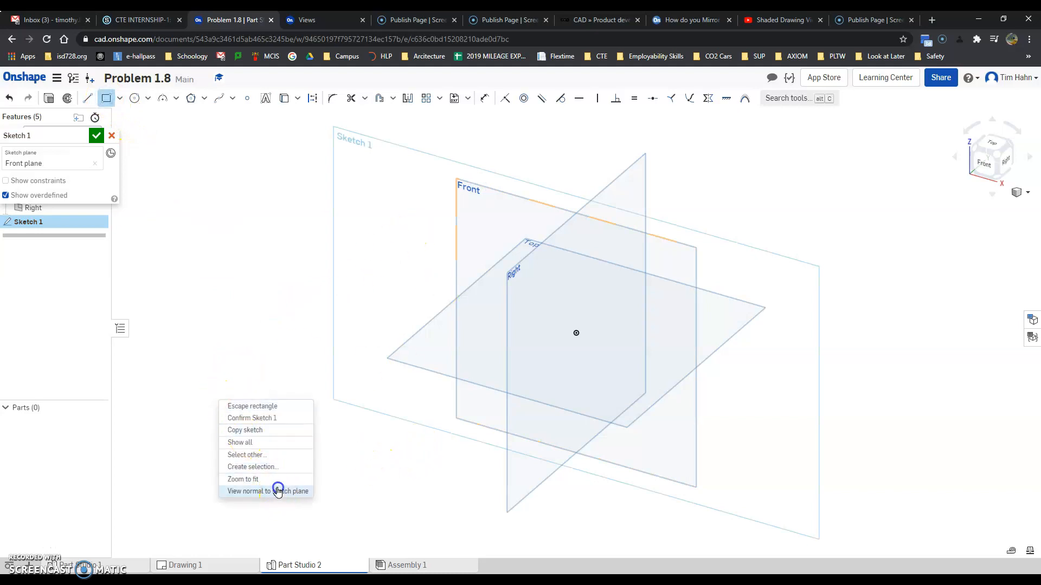
click(277, 490)
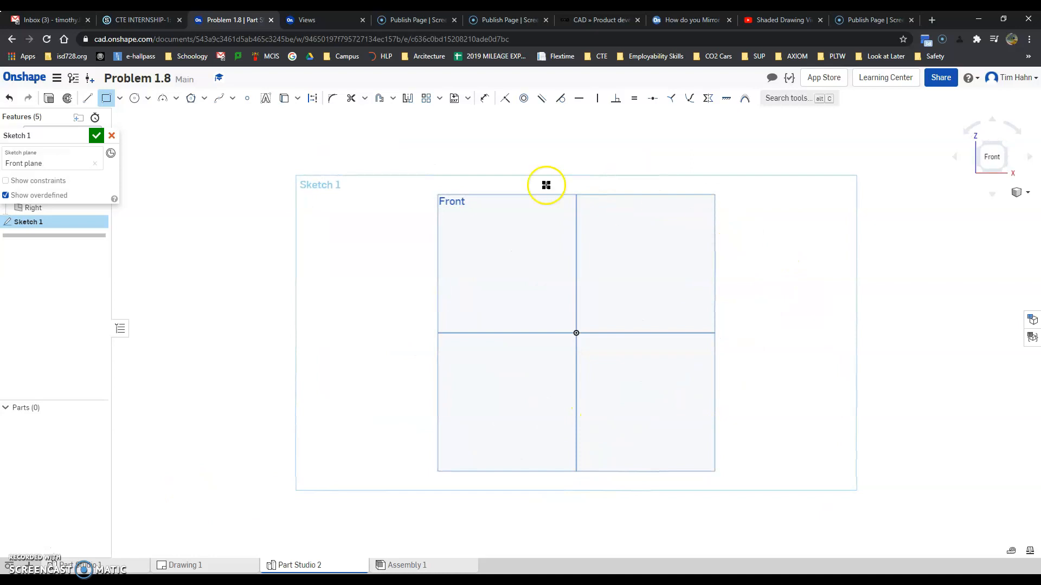
click(496, 313)
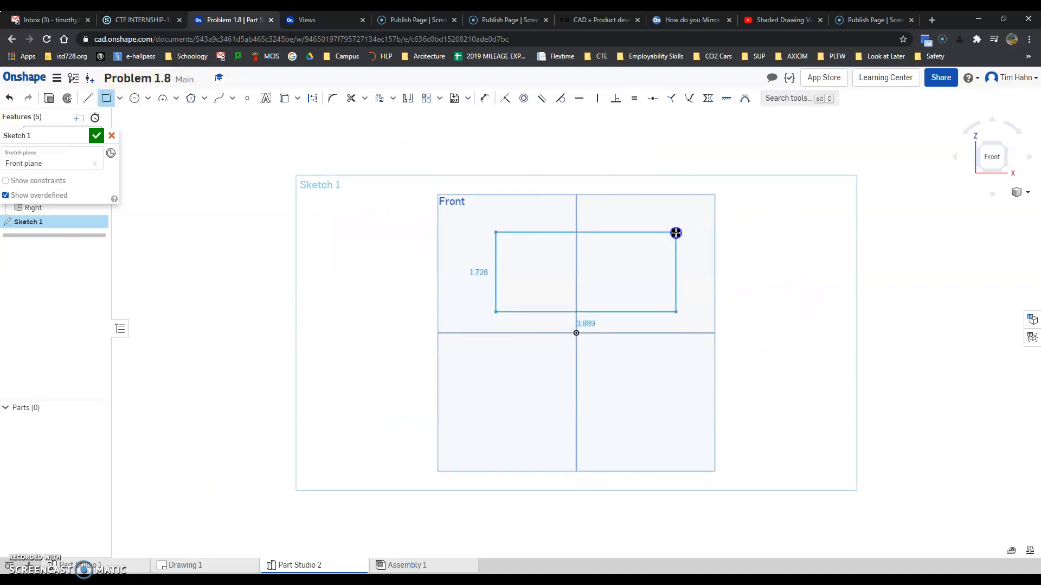
click(676, 233)
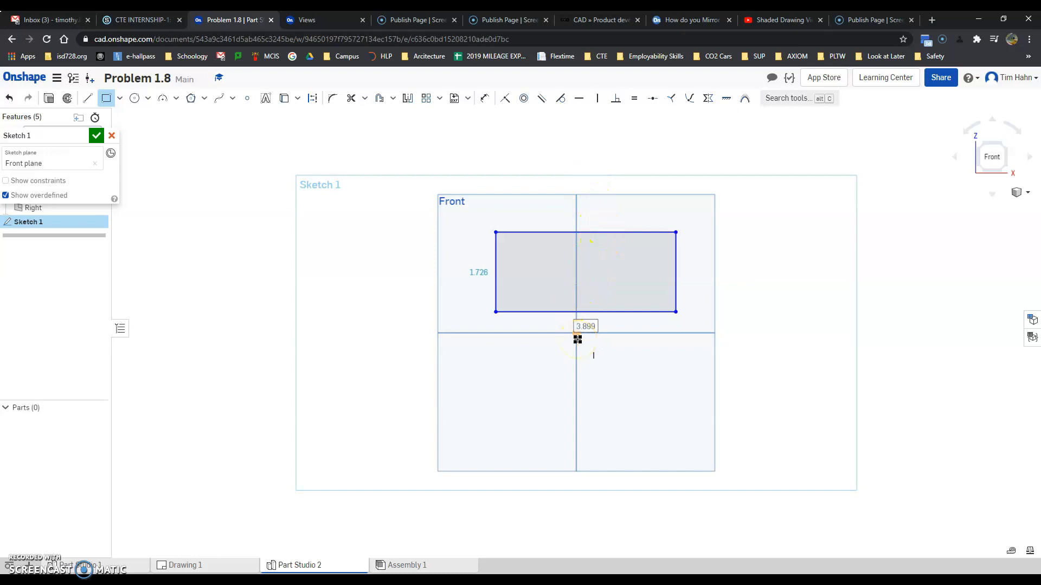
Restore the maximized browser window to a smaller size and widen it slightly
click(652, 105)
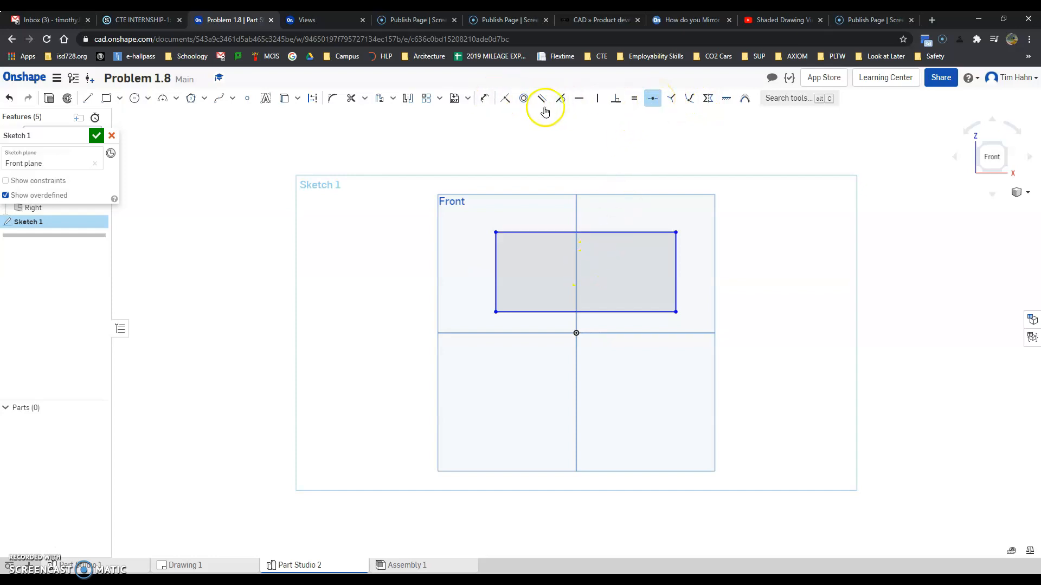
click(1003, 19)
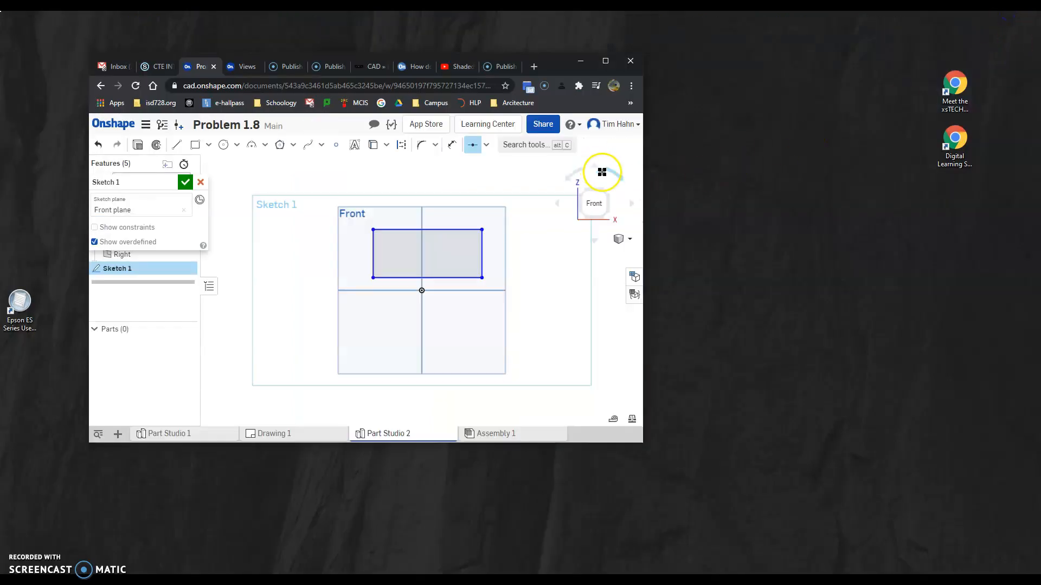
drag(643, 445, 749, 476)
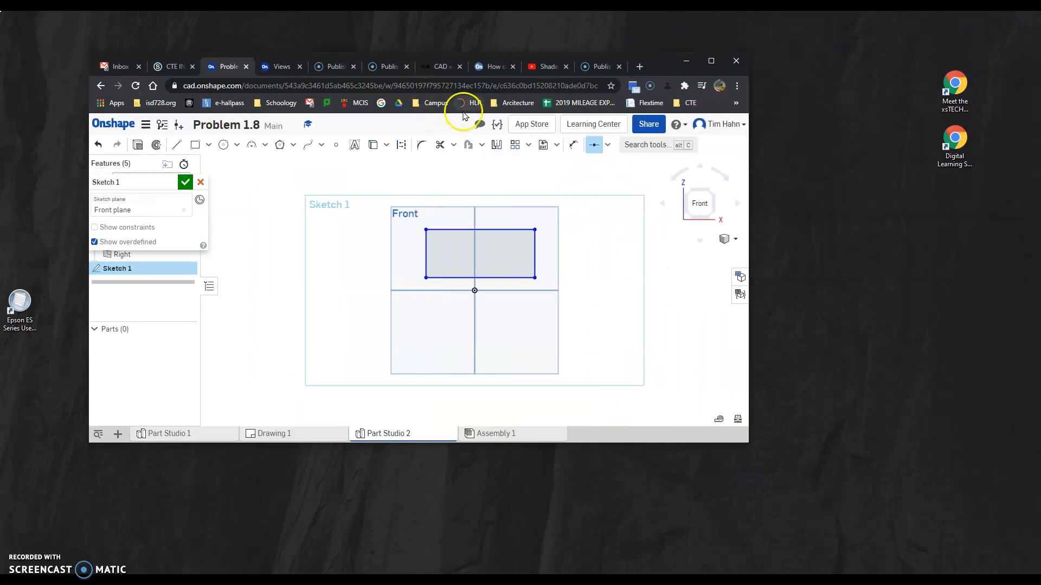
Apply a Midpoint constraint between the origin and the rectangle's bottom edge, and stretch the rectangle wider by its side edge
click(607, 145)
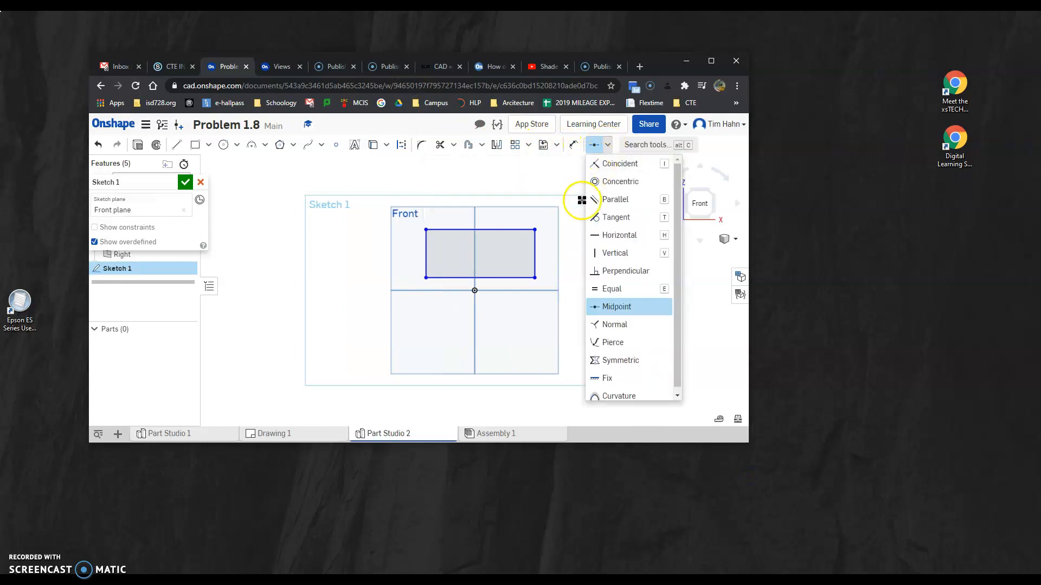
click(601, 307)
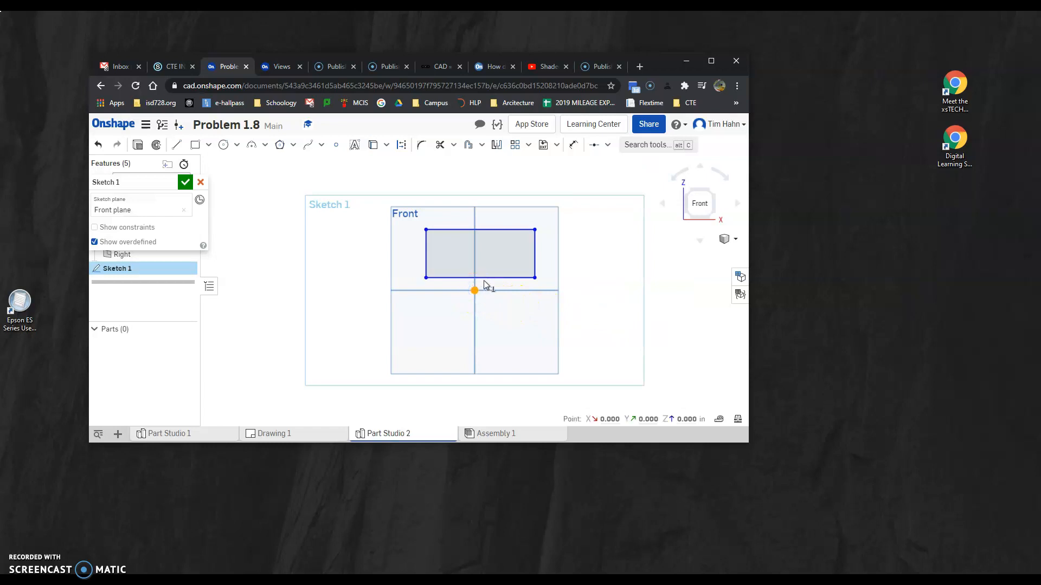
click(487, 279)
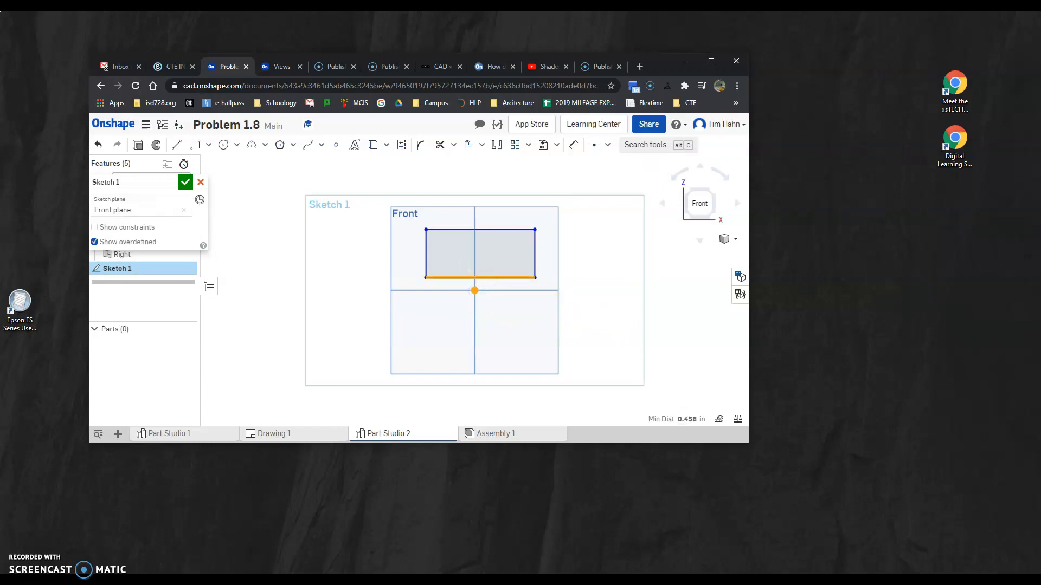
click(604, 142)
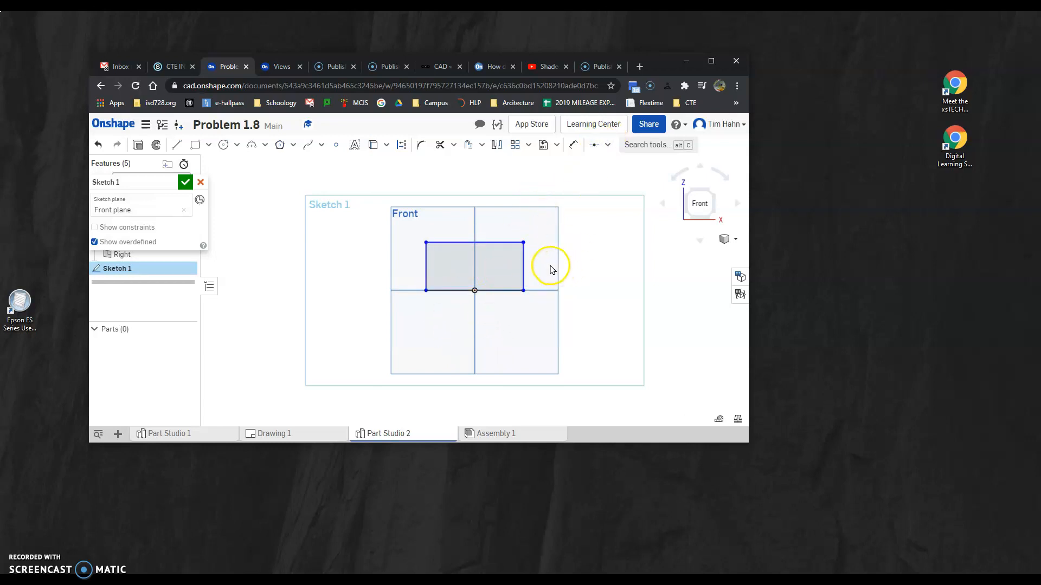
mouse_move(523, 270)
mouse_down()
mouse_move(581, 270)
mouse_move(537, 276)
mouse_up()
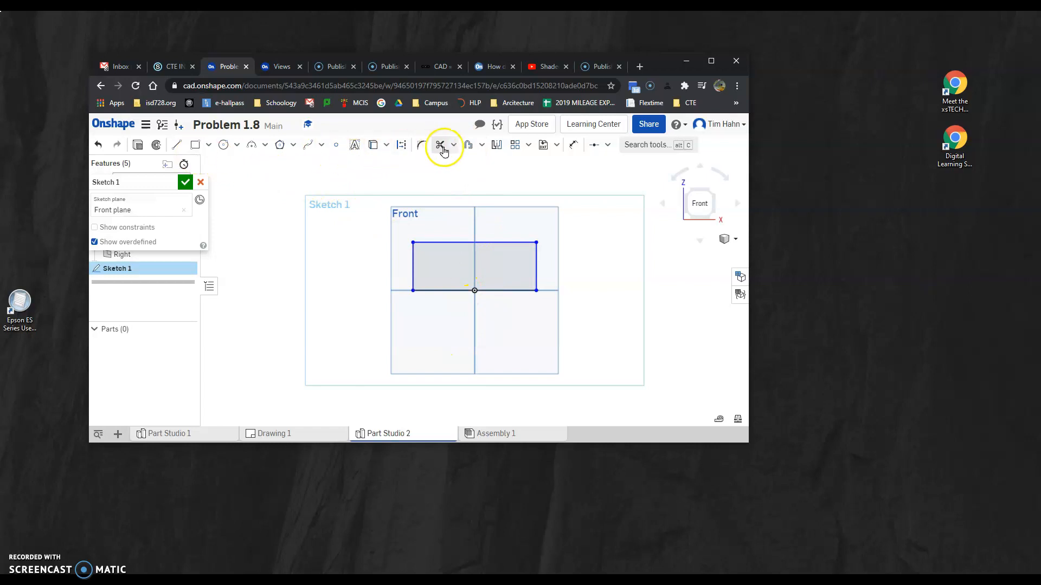
Check the front view's overall sizes in Drawing 1 and dimension the sketched rectangle's bottom edge to 2.5 in
click(303, 442)
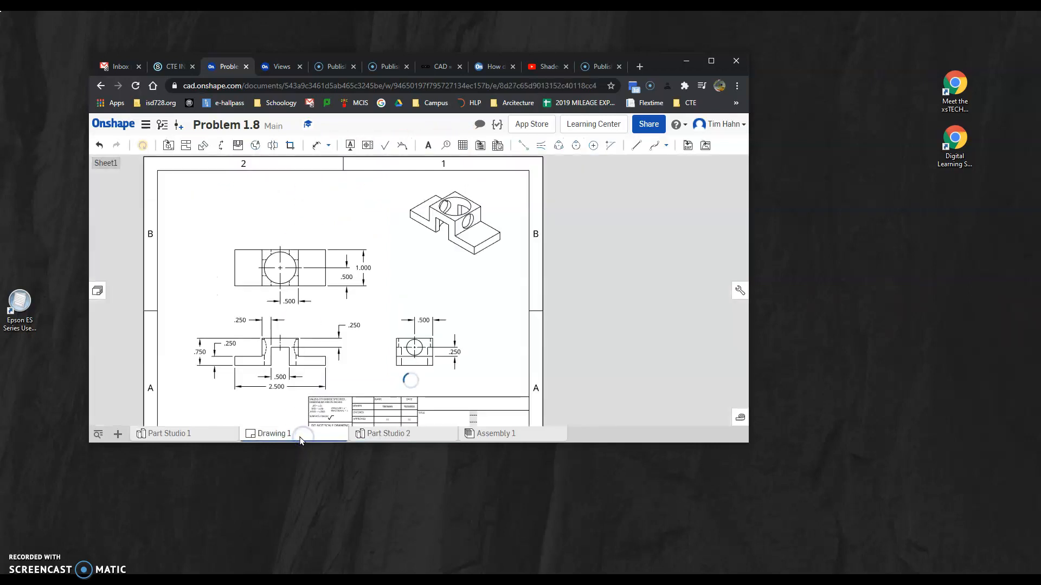
click(280, 388)
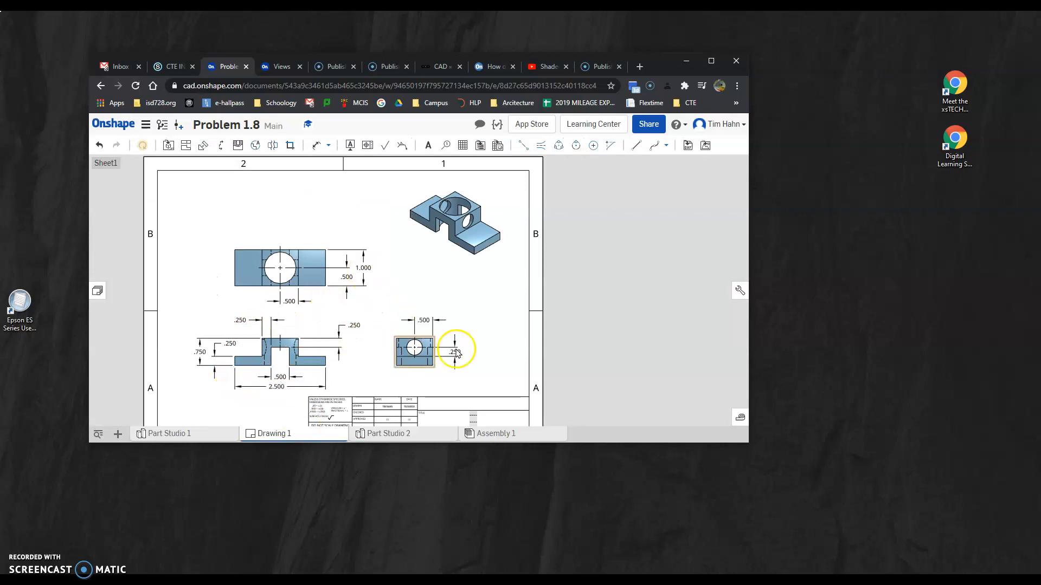
click(199, 352)
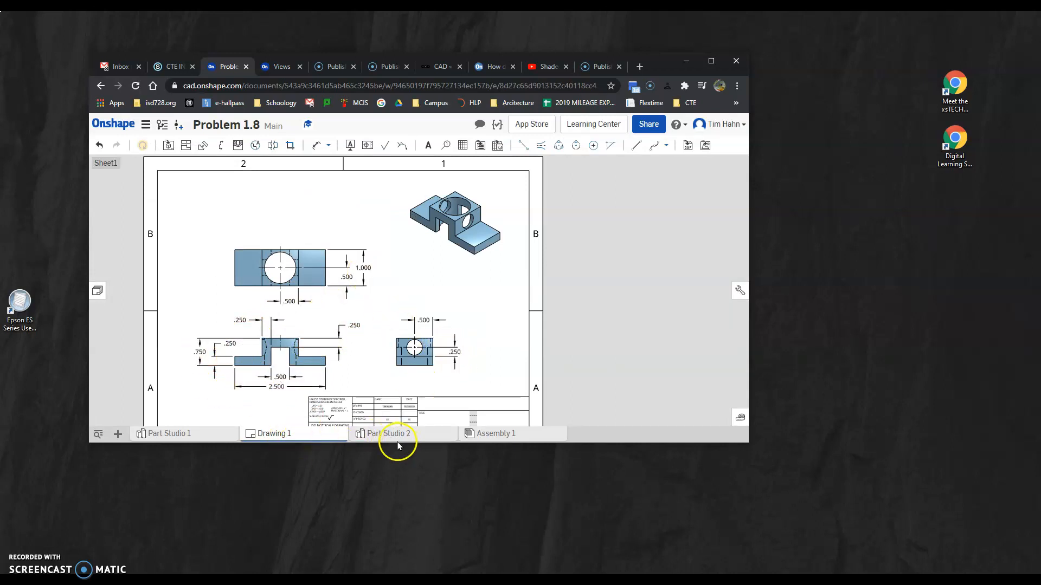
click(183, 434)
click(404, 433)
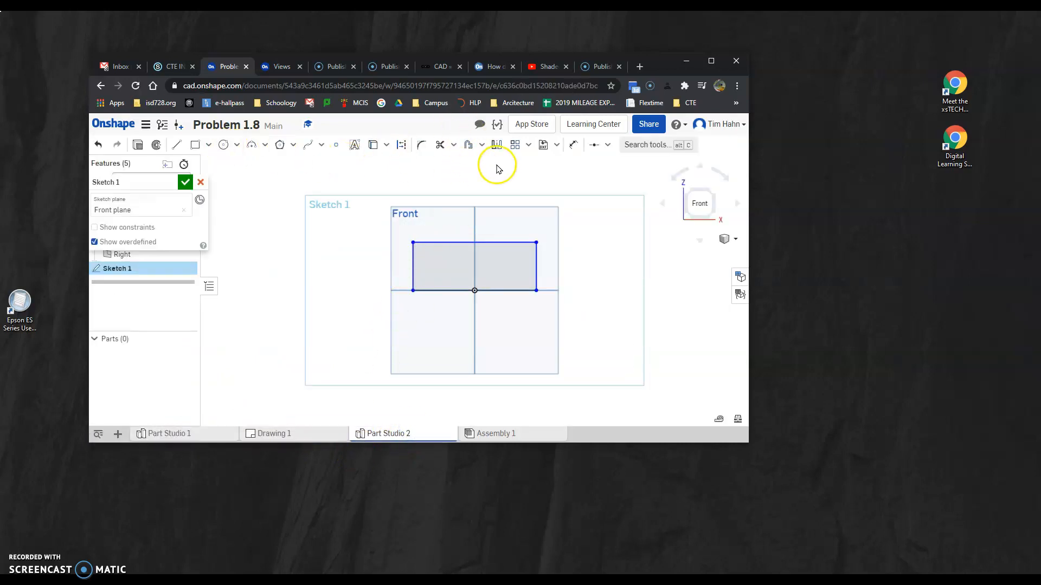
click(570, 146)
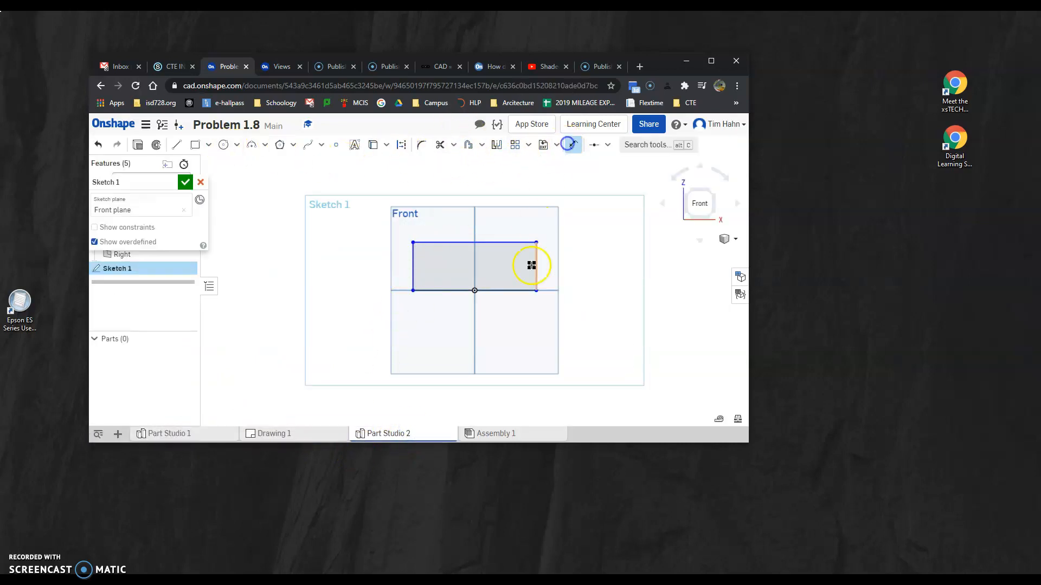
click(514, 293)
click(512, 320)
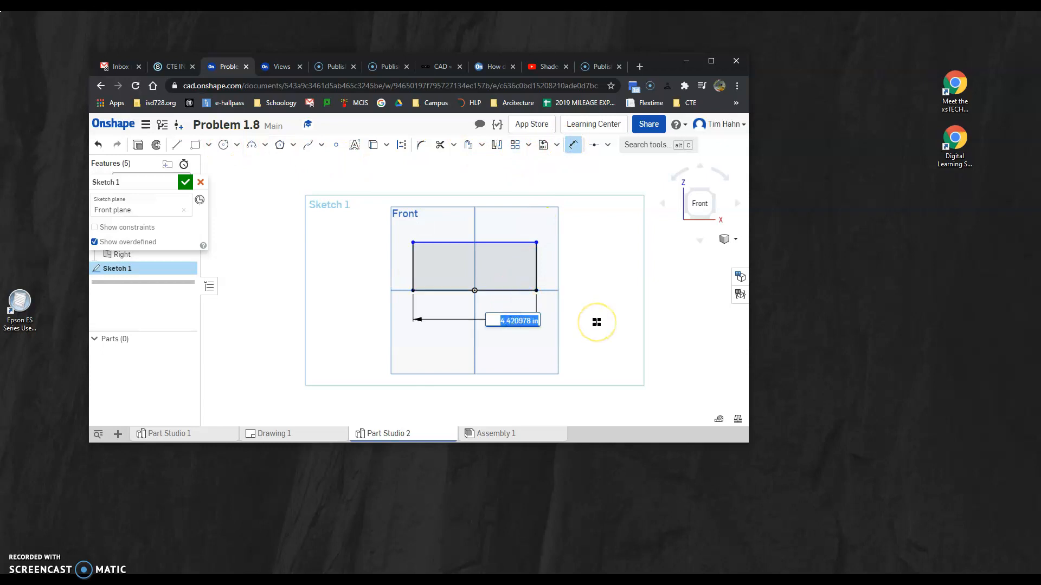
key(Return)
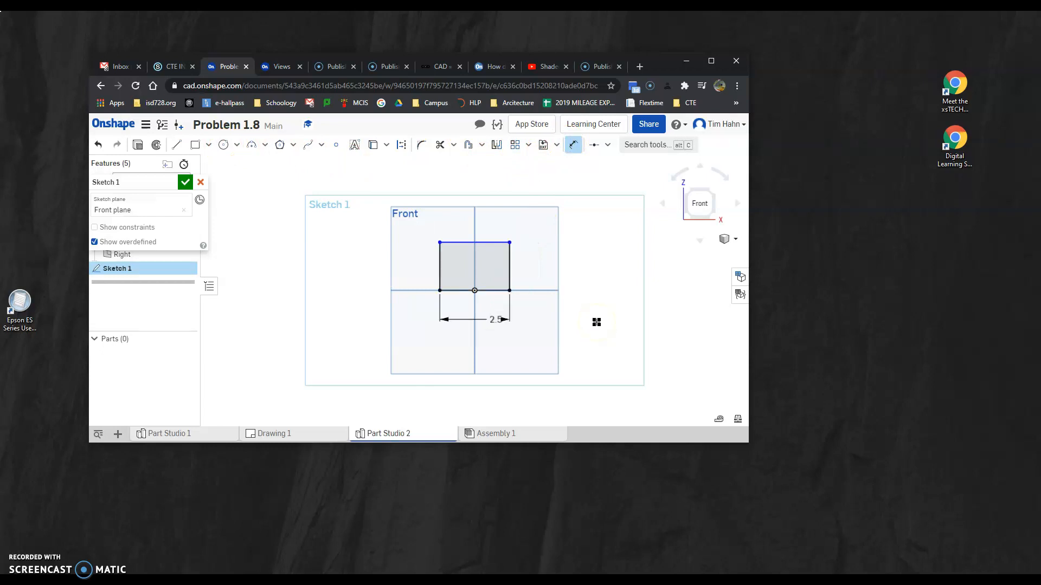
Dimension the rectangle's height to 0.75 in and finish the sketch
click(529, 260)
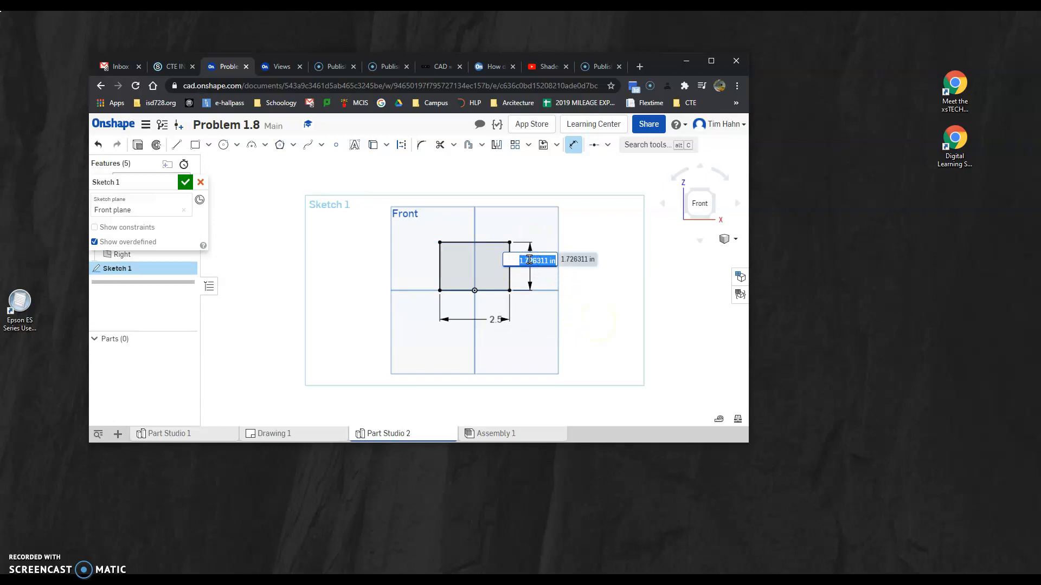
text(0.75)
key(Return)
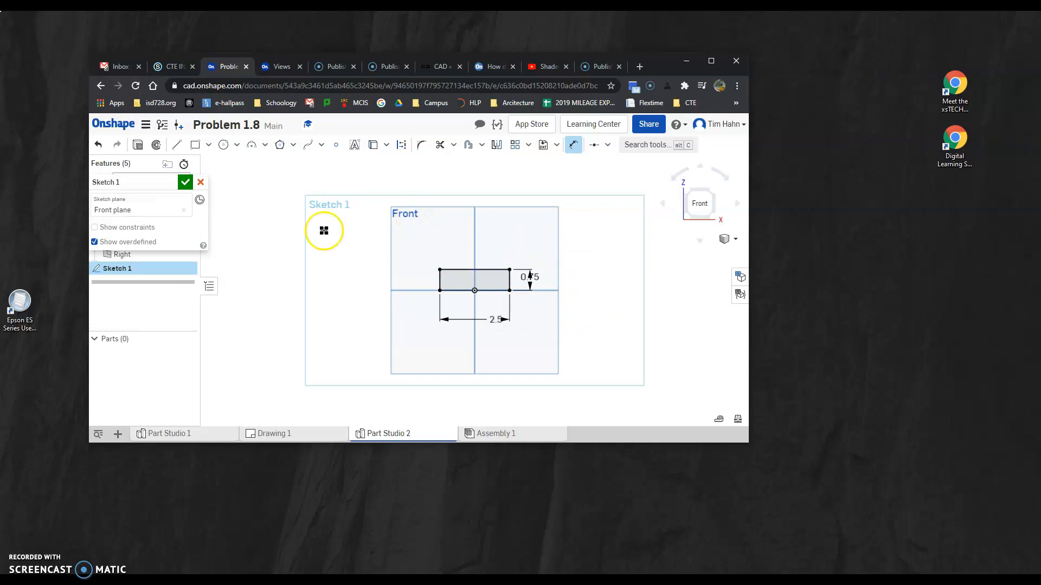
click(185, 182)
Extrude the rectangle as a new solid with a blind depth of 1 in, checking the depth against Drawing 1
click(185, 145)
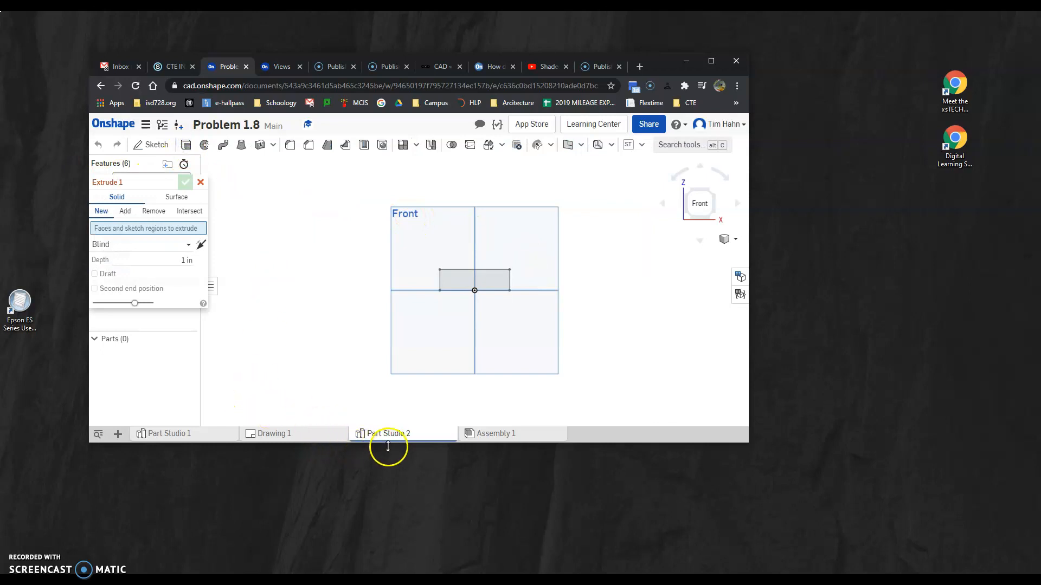
click(455, 281)
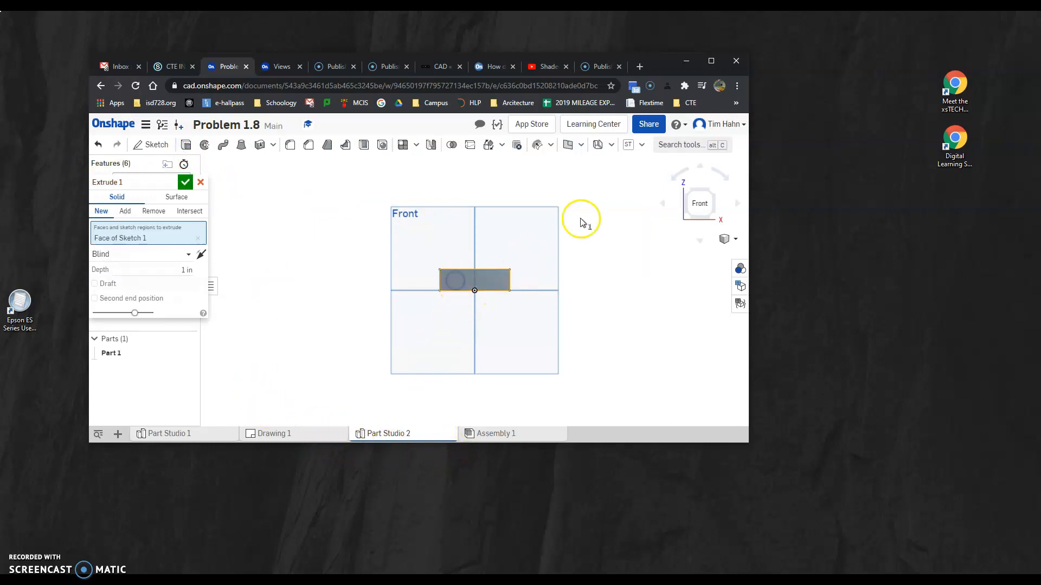
click(714, 196)
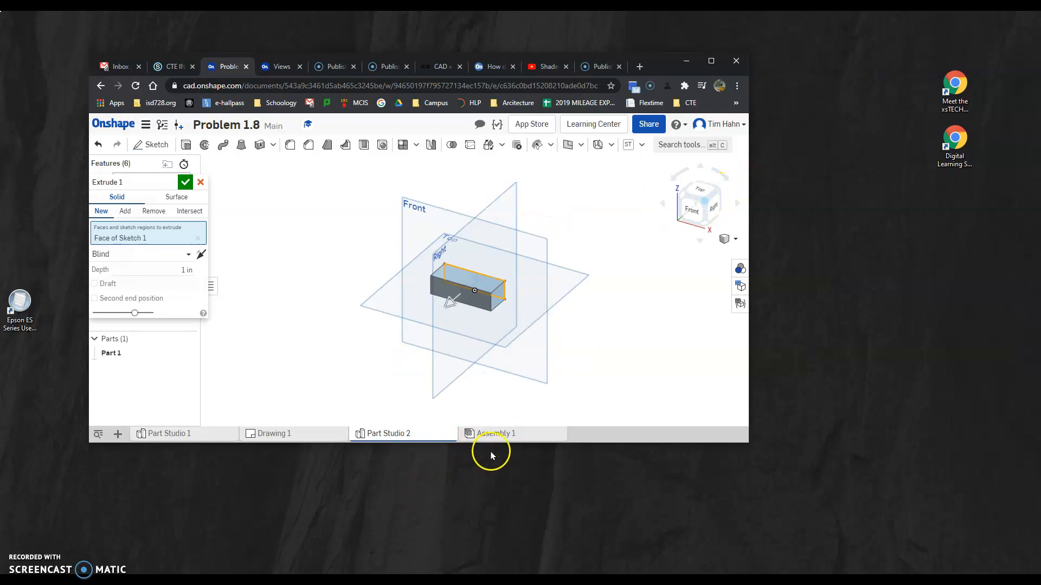
click(297, 434)
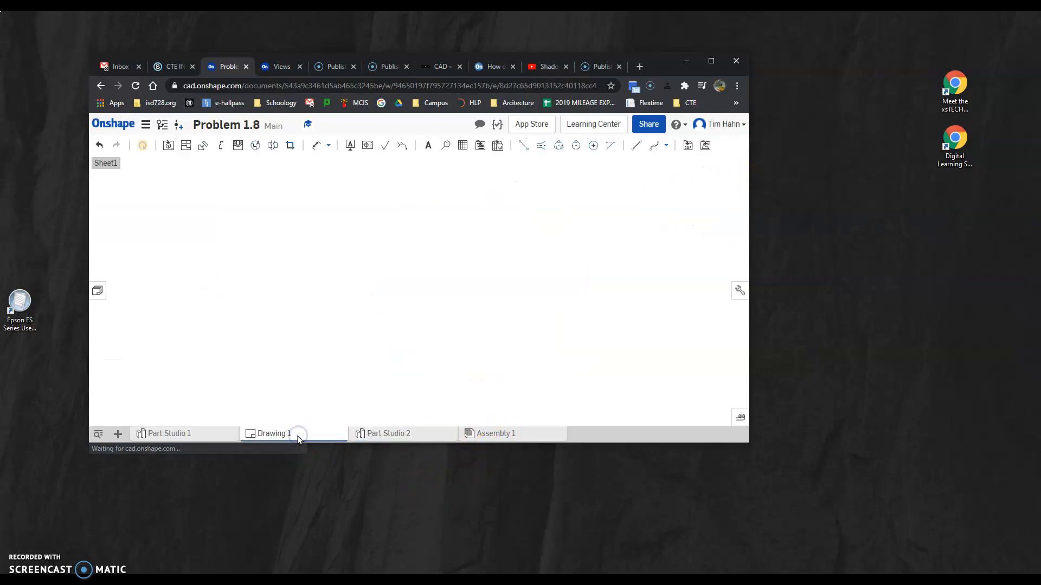
click(385, 434)
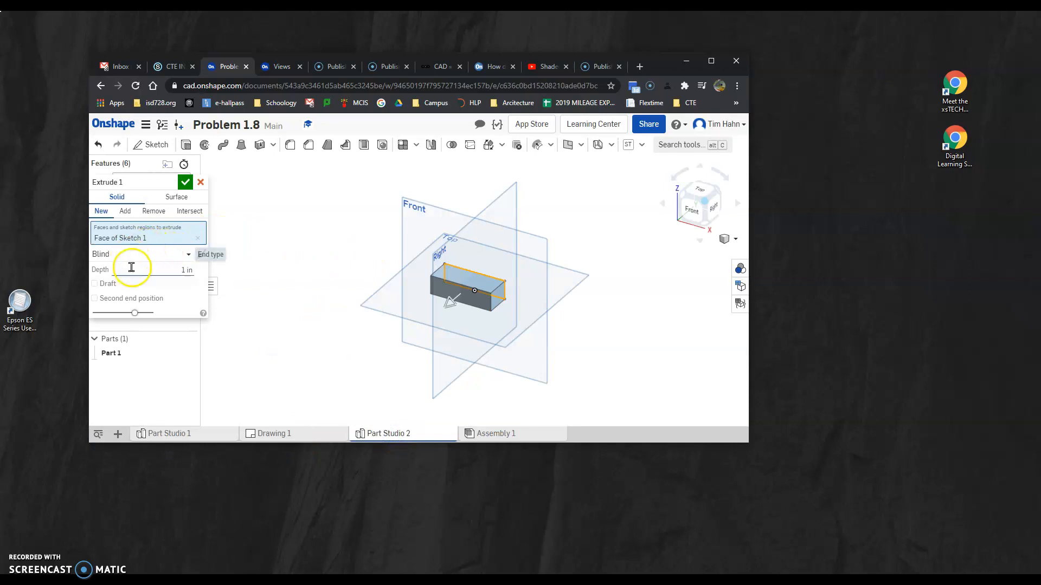
click(185, 182)
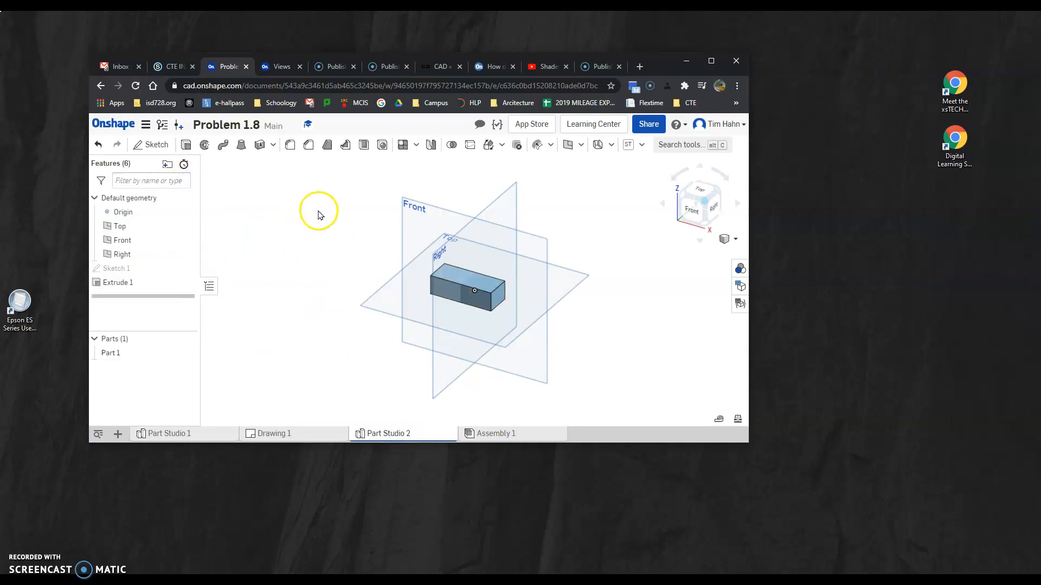
Check the centre notch's dimensions in Drawing 1 and sketch a rectangle about 0.63 by 0.33 in on the block's front face
scroll(465, 302, up, 5)
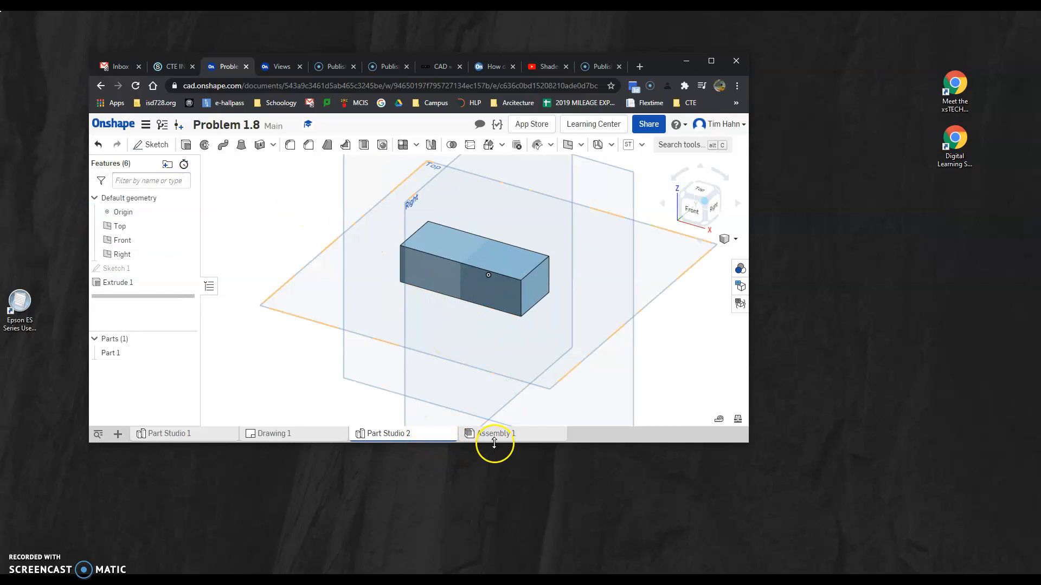
click(274, 434)
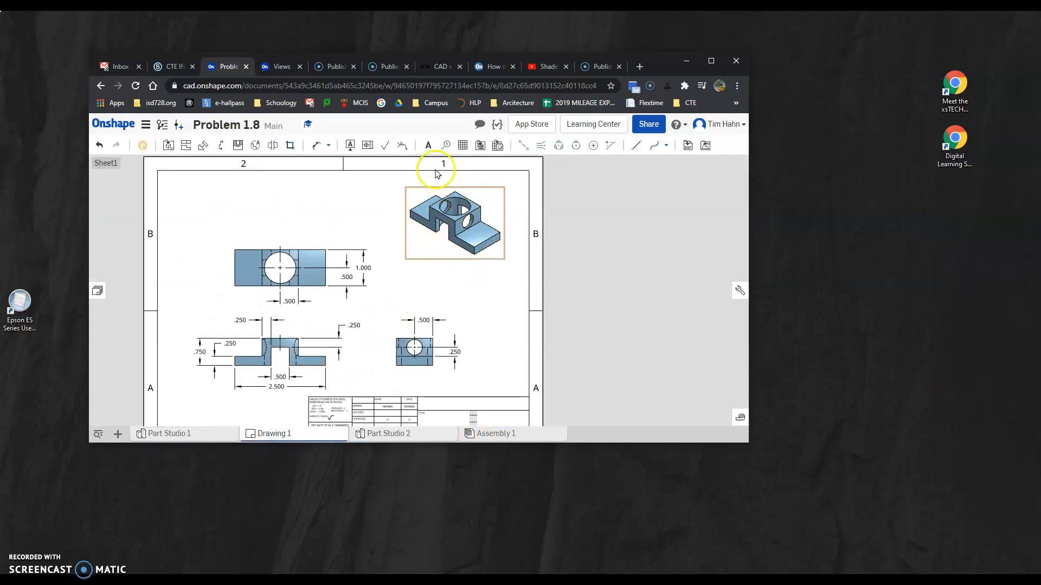
scroll(226, 366, up, 3)
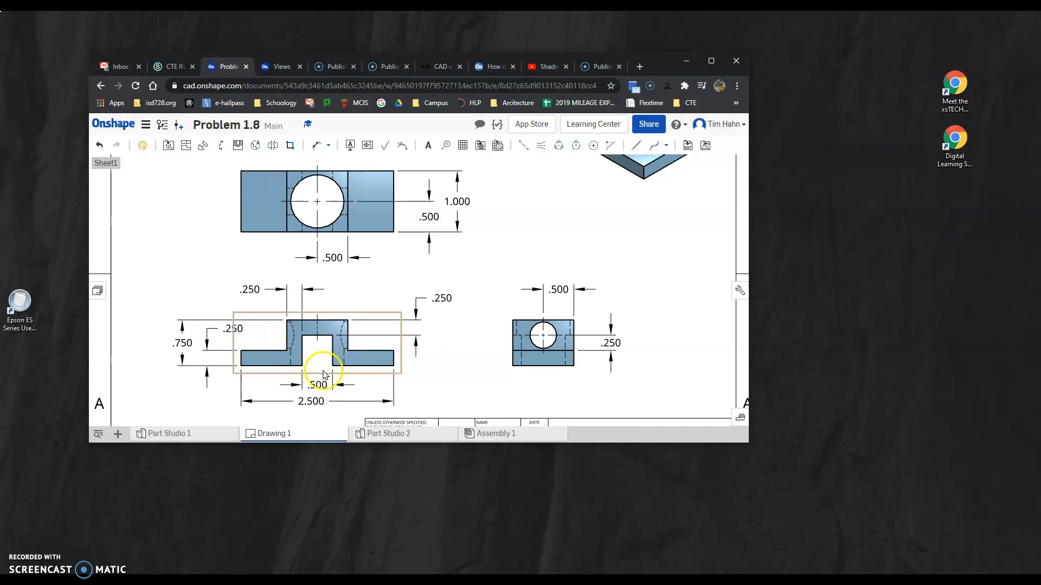
click(324, 337)
key(Delete)
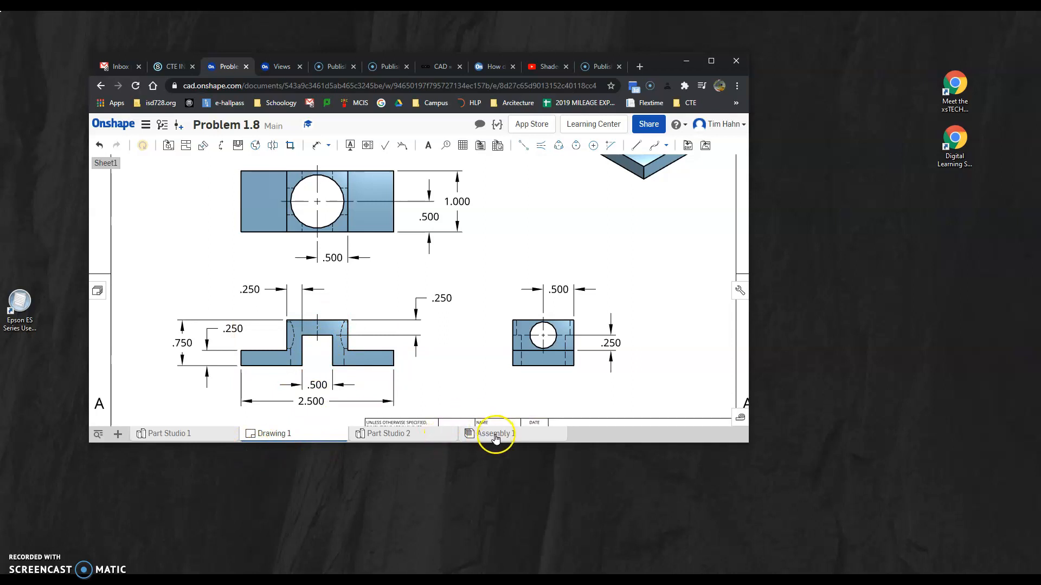
click(416, 435)
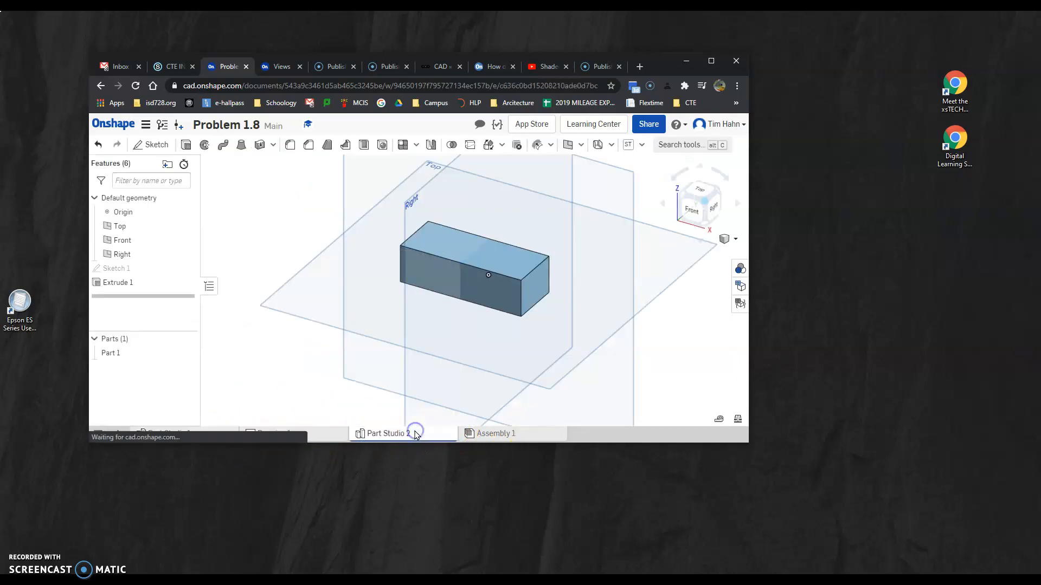
scroll(473, 269, up, 3)
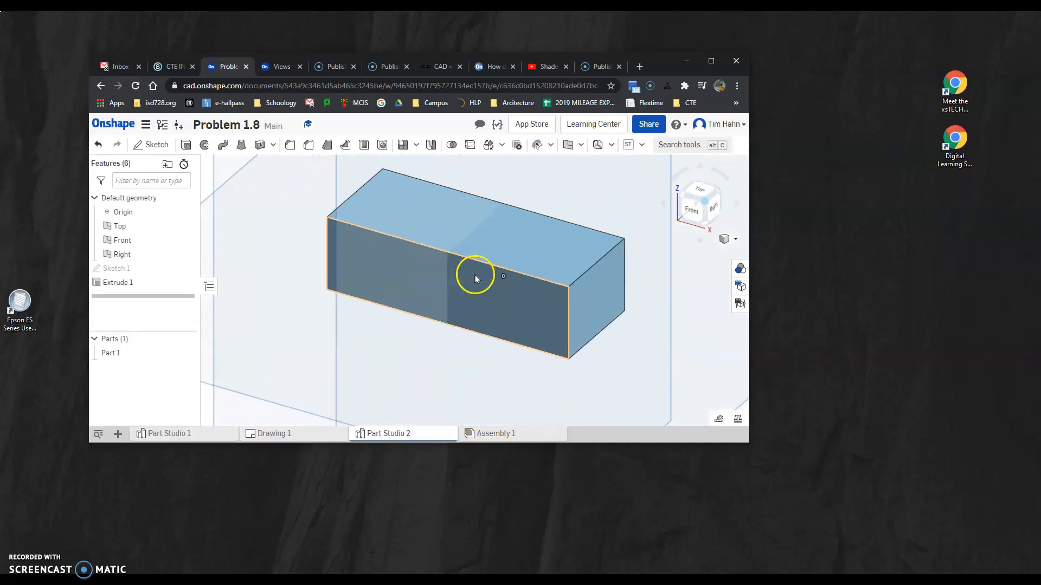
click(152, 145)
click(597, 296)
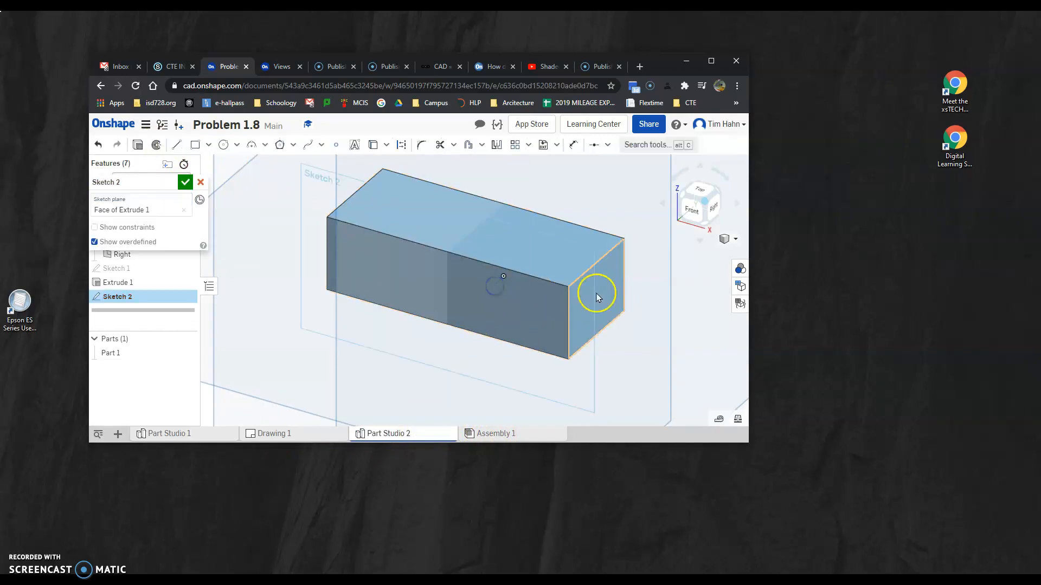
click(691, 211)
scroll(493, 272, up, 3)
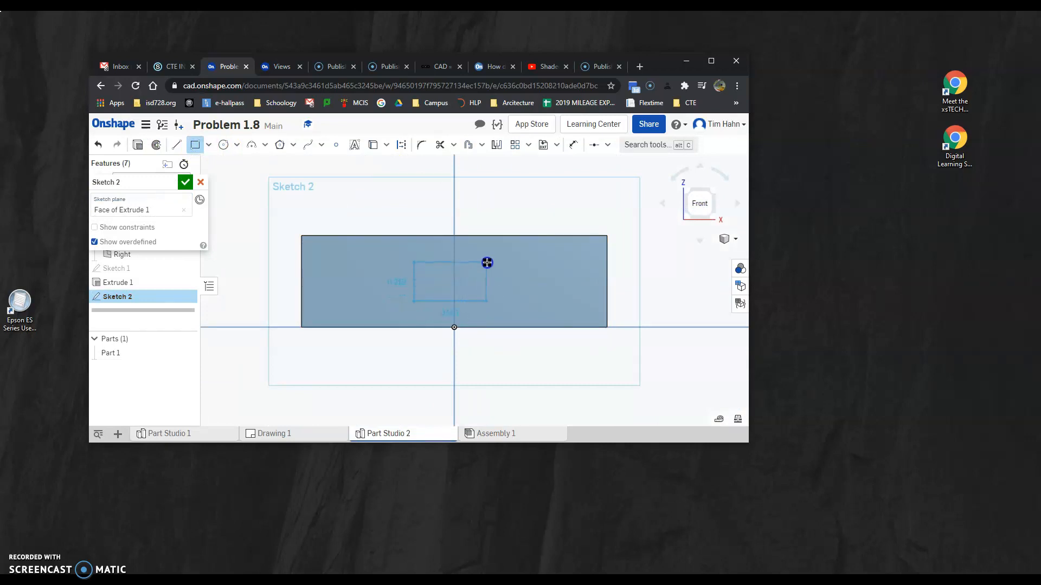
click(490, 261)
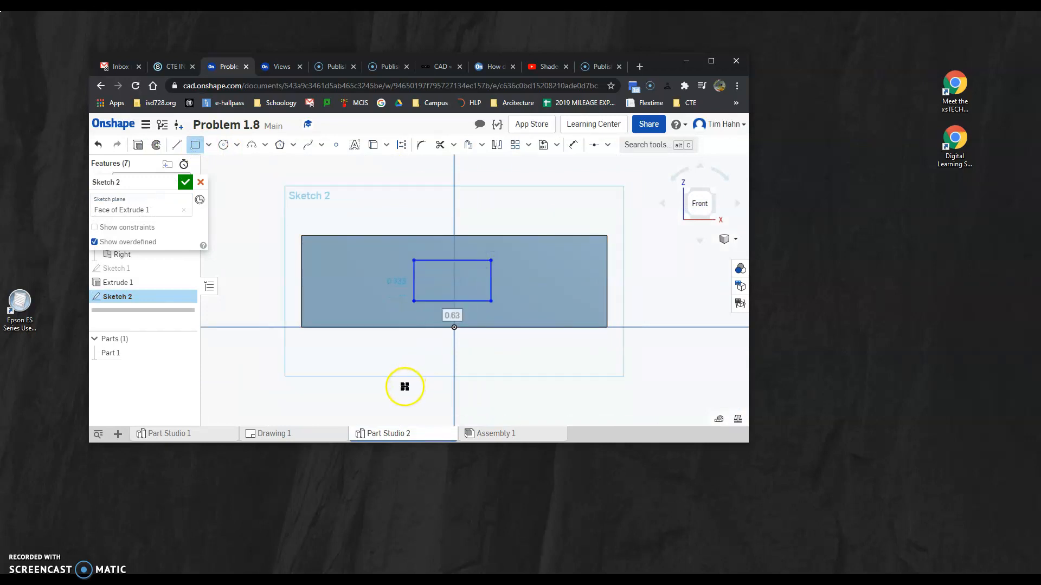
Apply a Midpoint constraint between the sketched rectangle's bottom edge and the origin
click(607, 145)
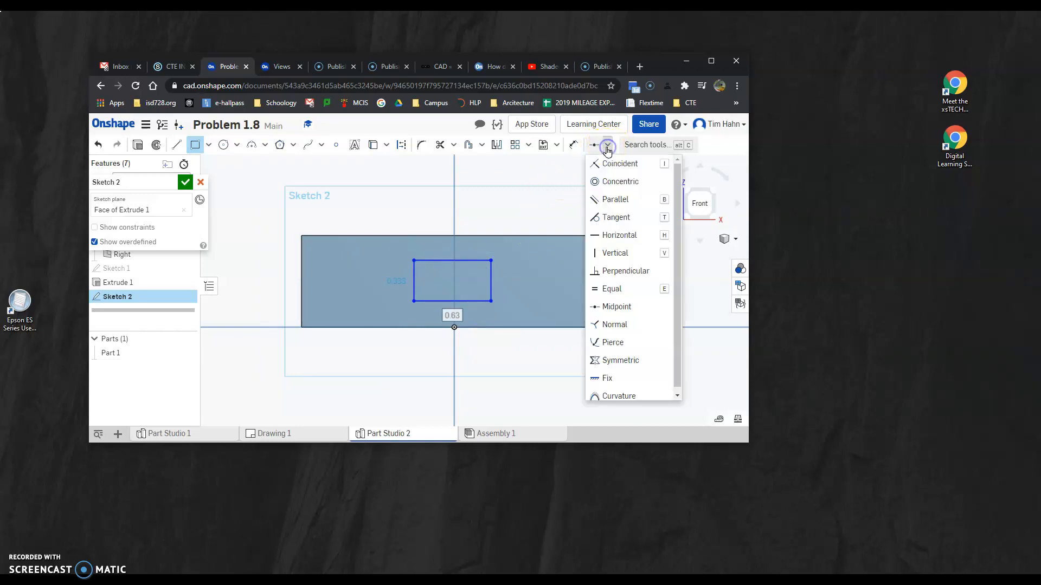
click(597, 308)
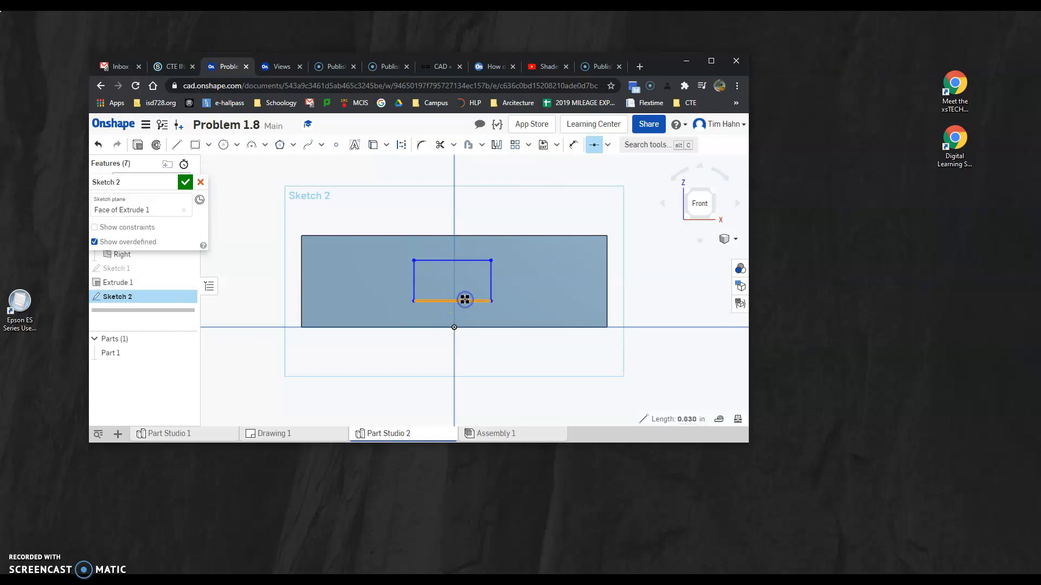
drag(454, 327, 454, 328)
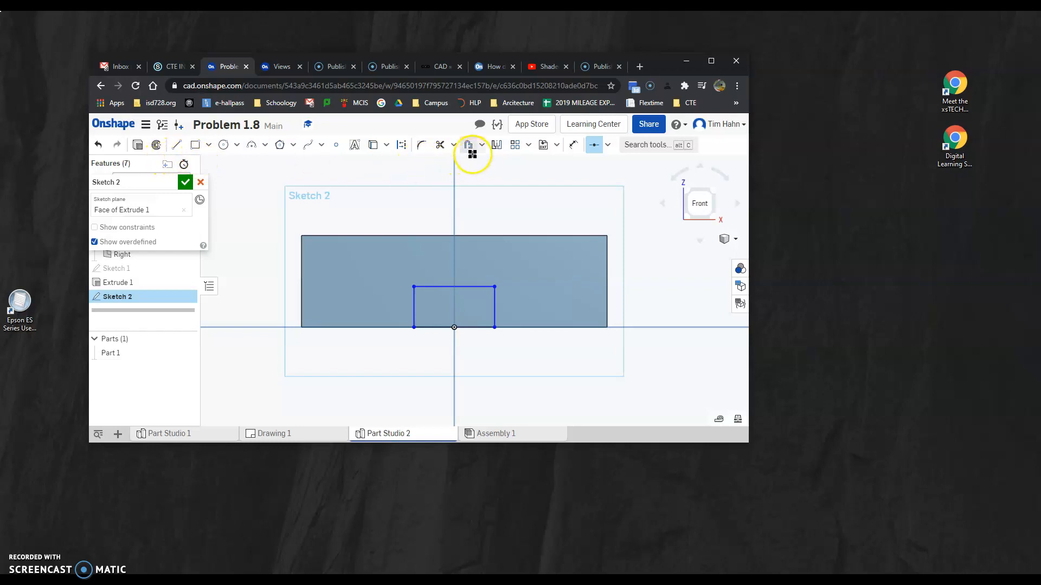
Dimension the notch rectangle's width to 0.5 in
click(573, 145)
click(467, 288)
click(472, 197)
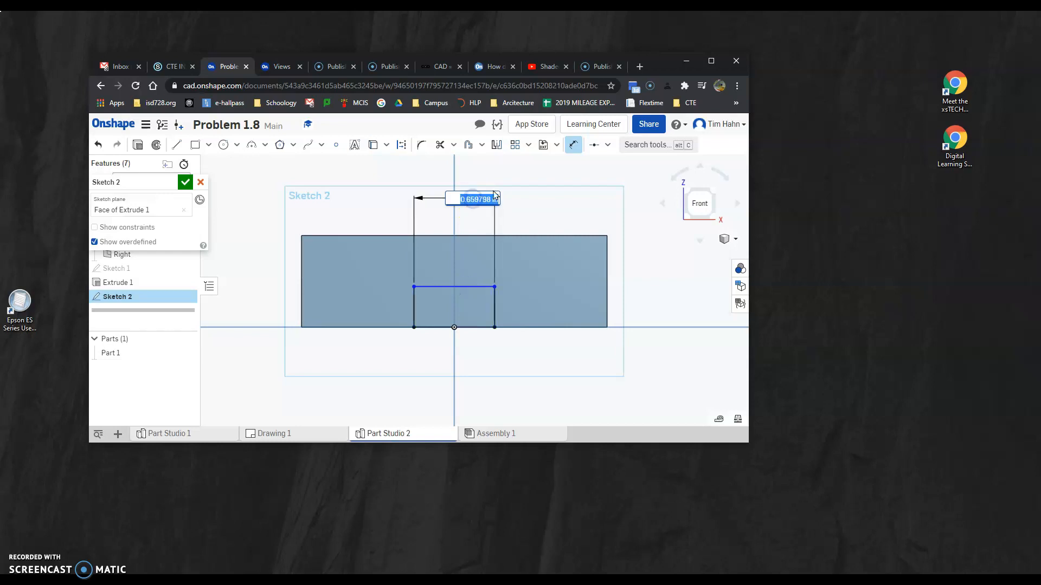
text(0.5)
key(Return)
Dimension the gap between the notch rectangle's top edge and the block's top edge to 0.25 in, and finish the sketch
click(439, 286)
click(441, 236)
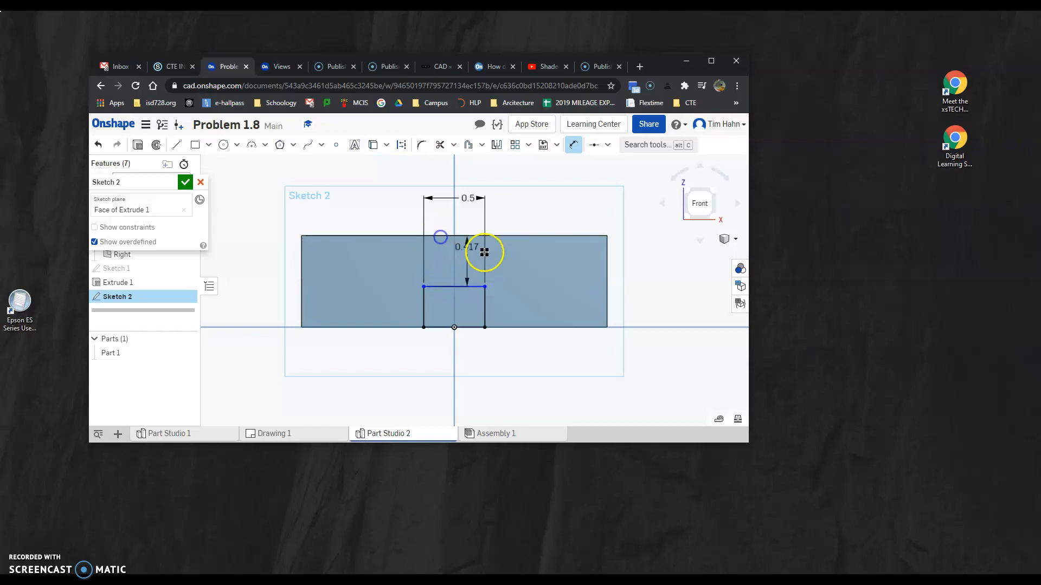
click(519, 255)
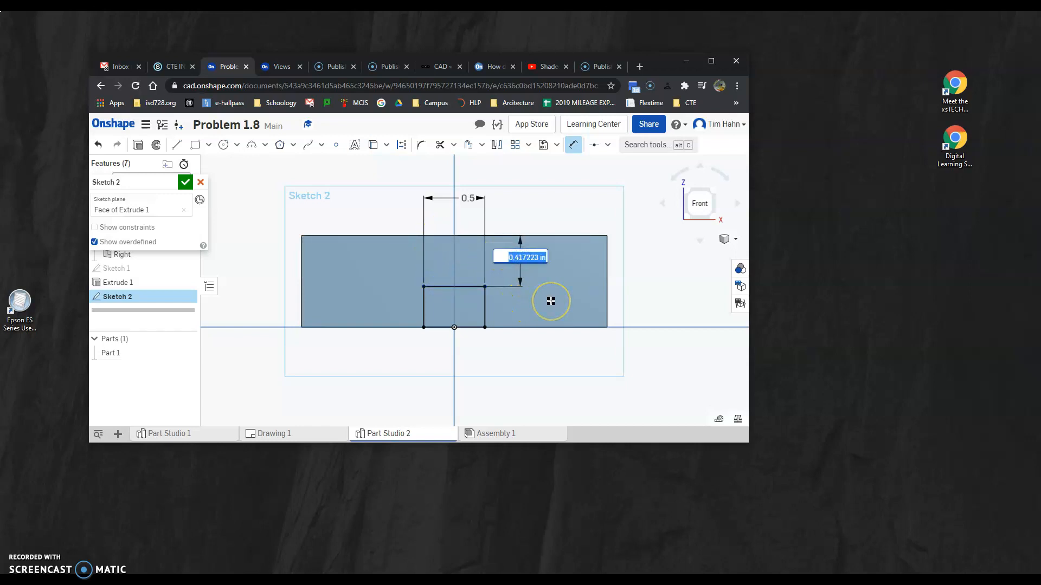
key(Return)
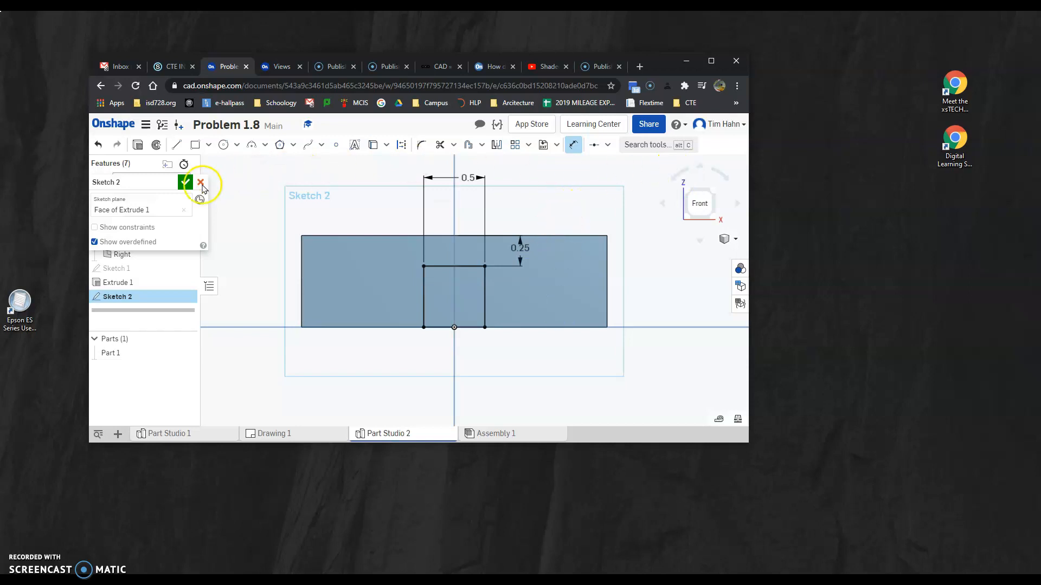
click(186, 182)
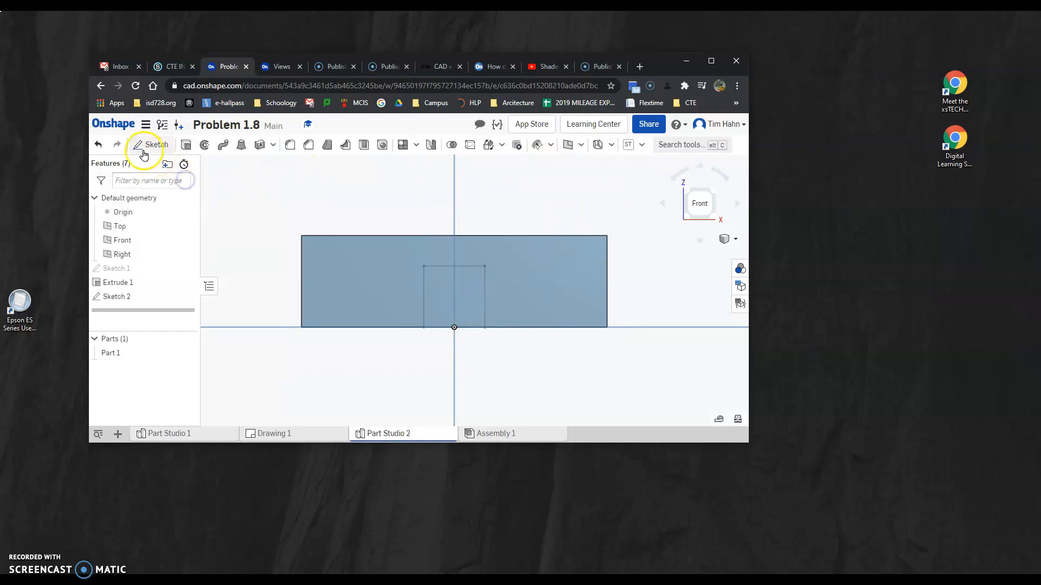
Extrude the notch rectangle as a Remove cut with the Through all end condition
click(185, 143)
mouse_move(567, 200)
right_down()
mouse_move(522, 220)
mouse_move(547, 203)
right_up()
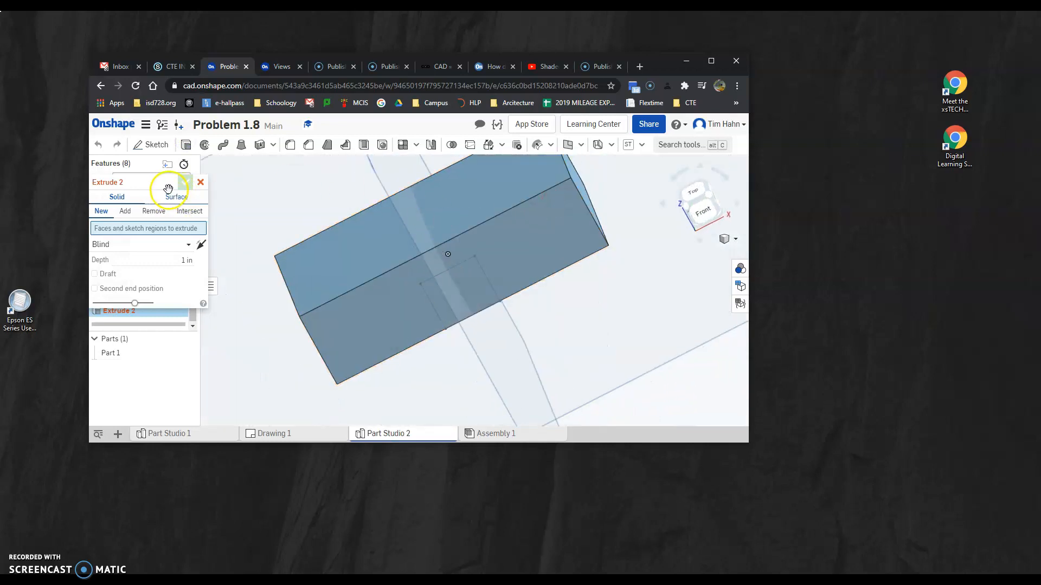
click(461, 299)
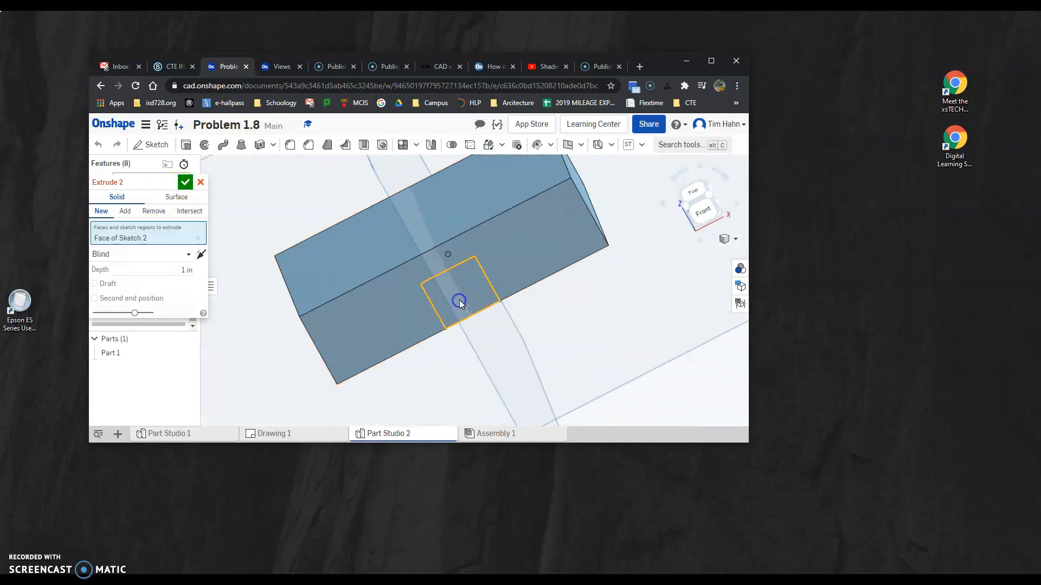
click(158, 215)
click(187, 254)
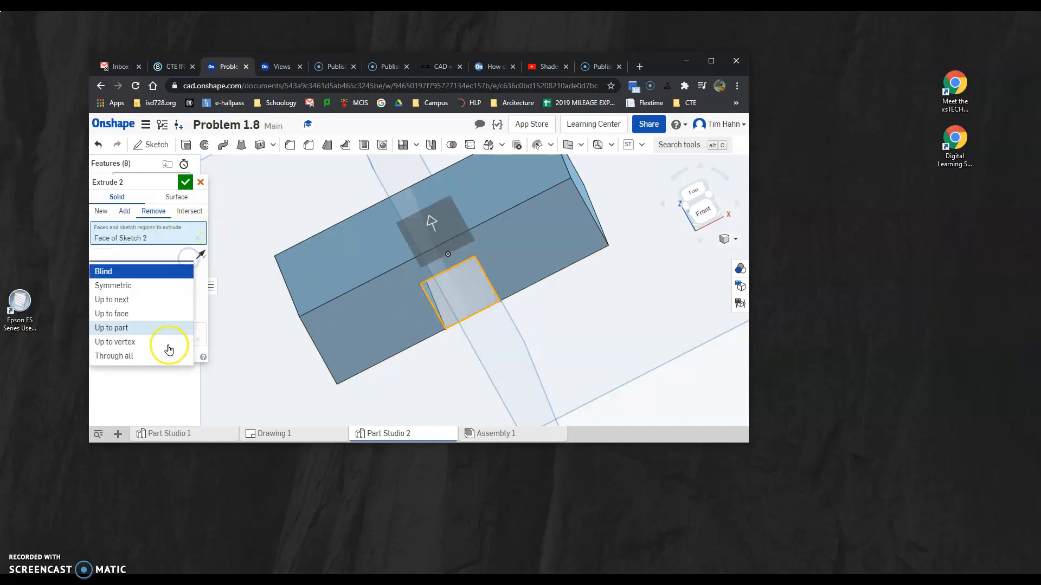
click(162, 357)
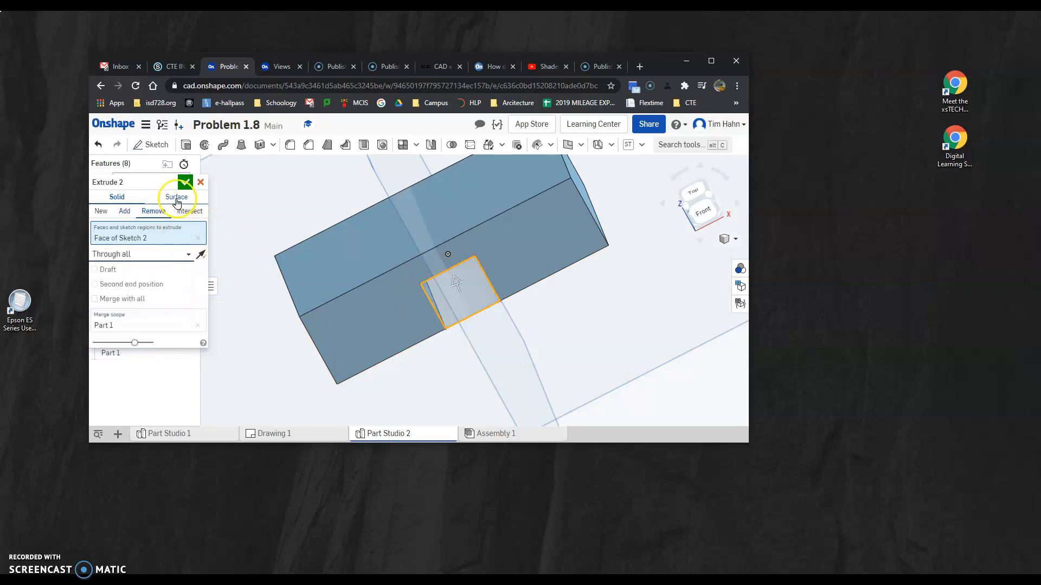
click(185, 182)
Check the front view in Drawing 1 and sketch a rectangle about 0.75 by 0.56 in from the front face's upper-left corner
scroll(273, 334, down, 2)
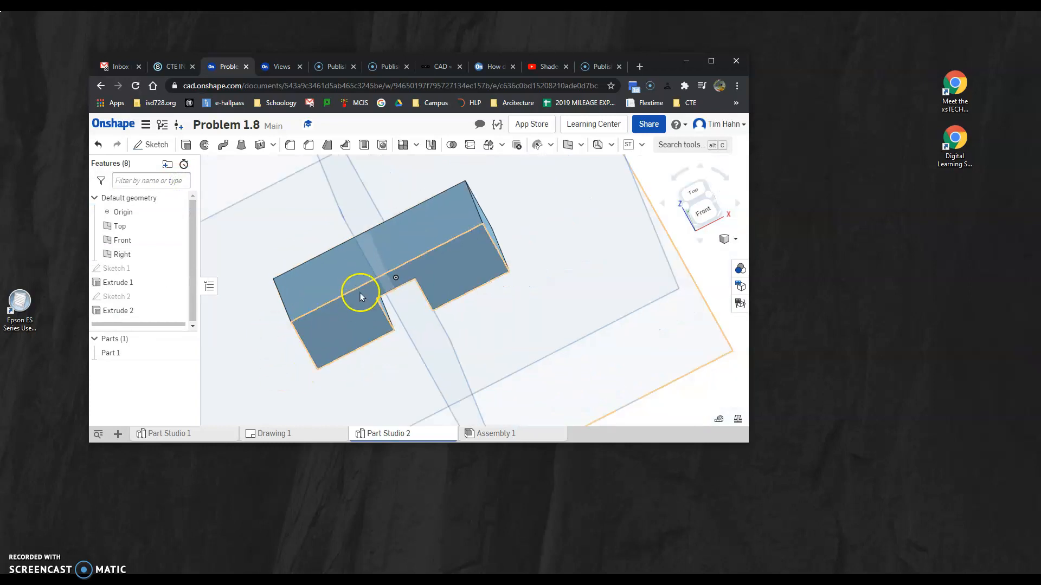
scroll(358, 306, up, 1)
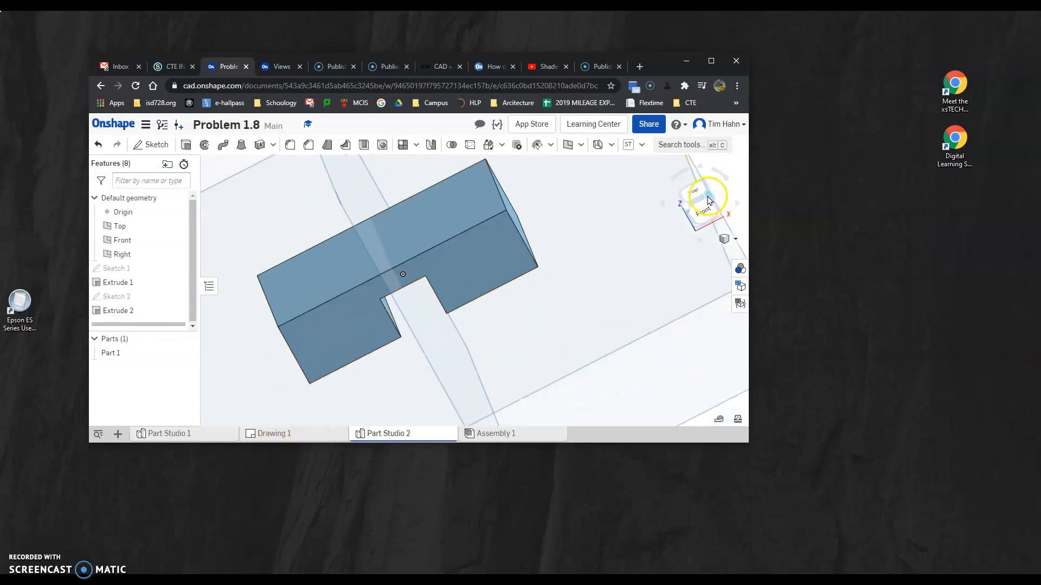
click(708, 201)
scroll(477, 287, up, 3)
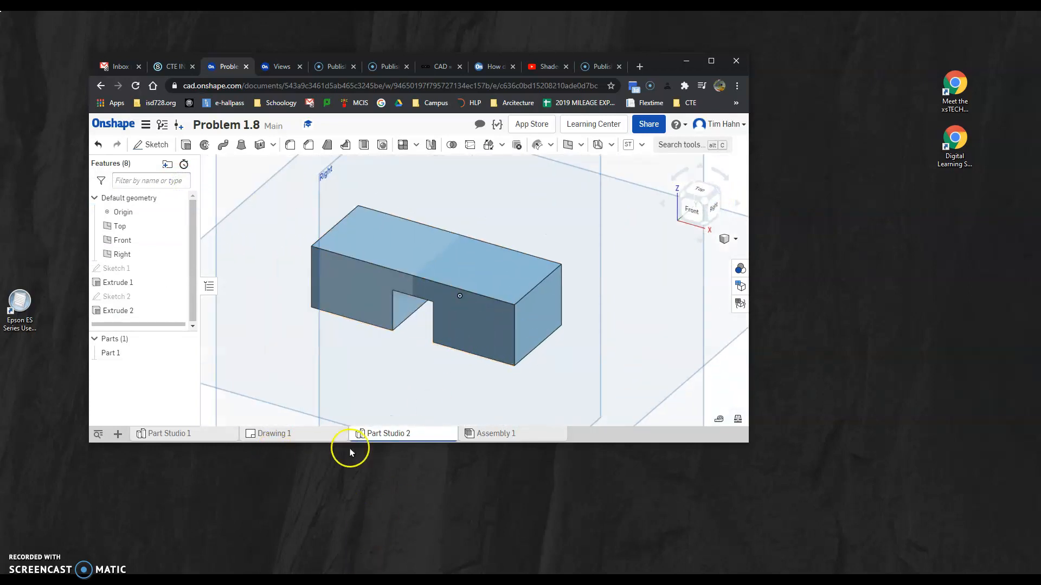
click(286, 437)
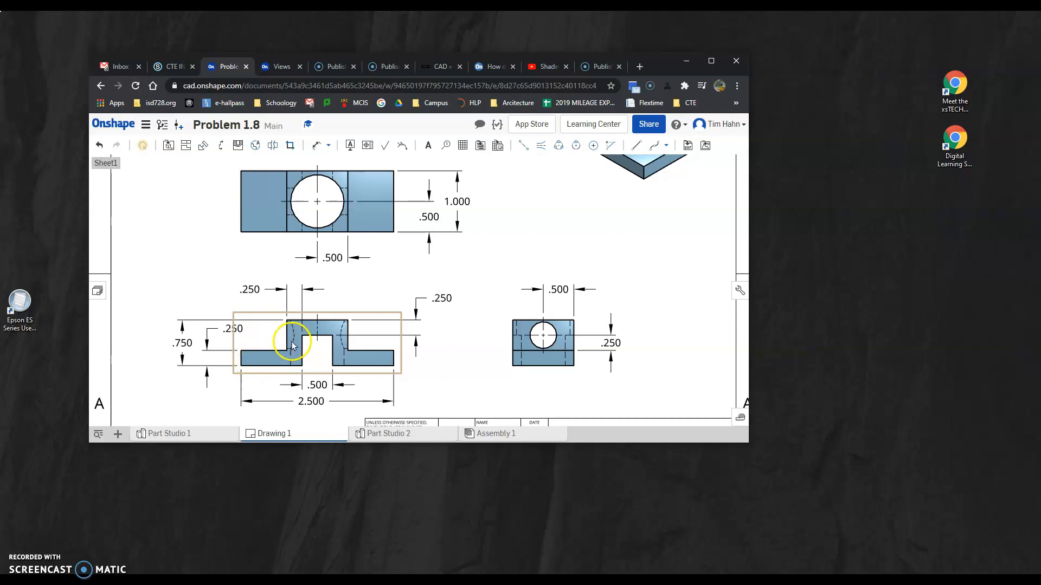
click(411, 437)
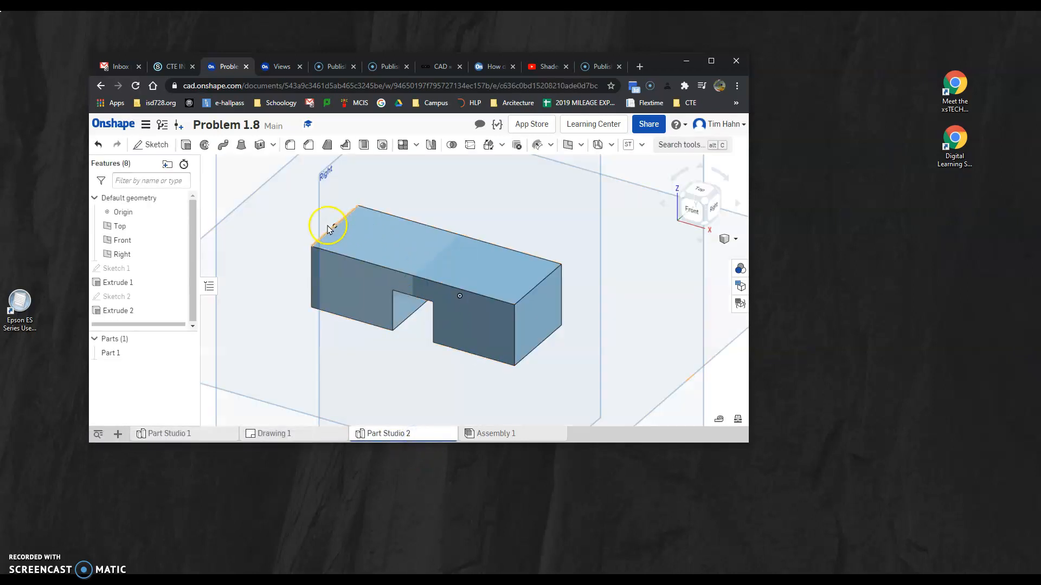
click(152, 144)
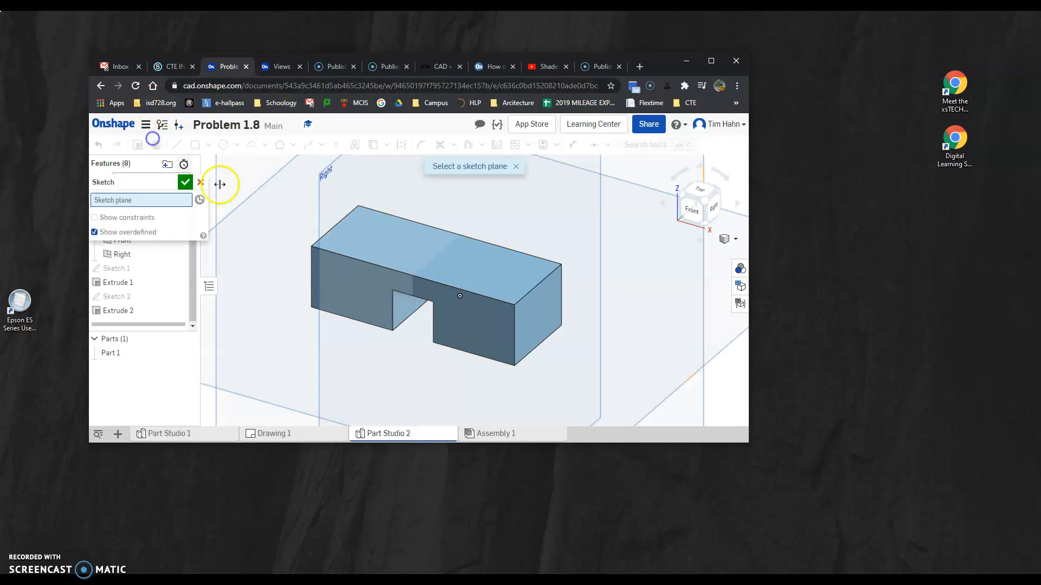
click(327, 263)
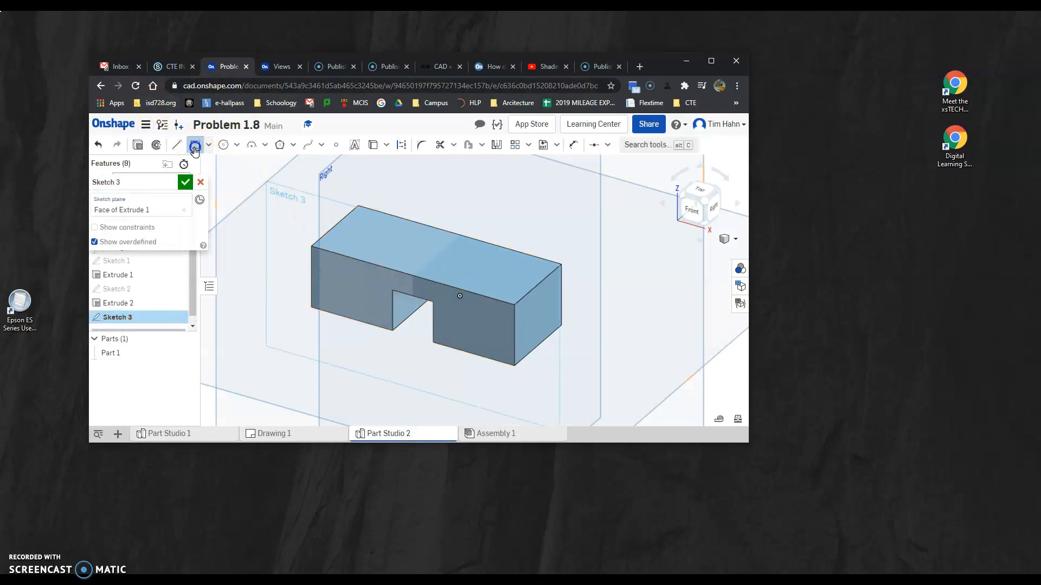
click(310, 247)
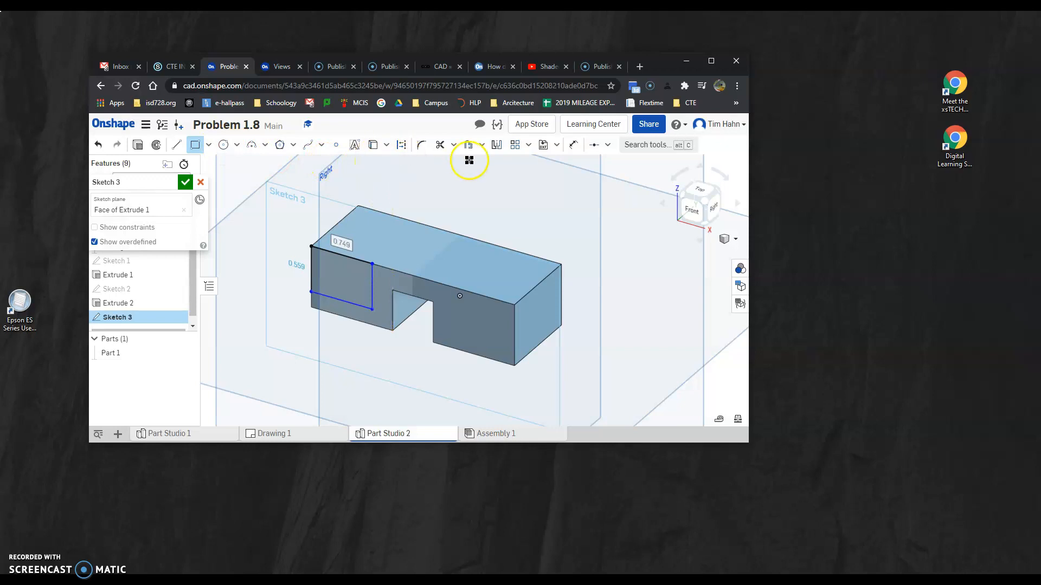
Dimension the distance from the corner rectangle's right edge to the notch's left edge to 0.25 in
click(574, 150)
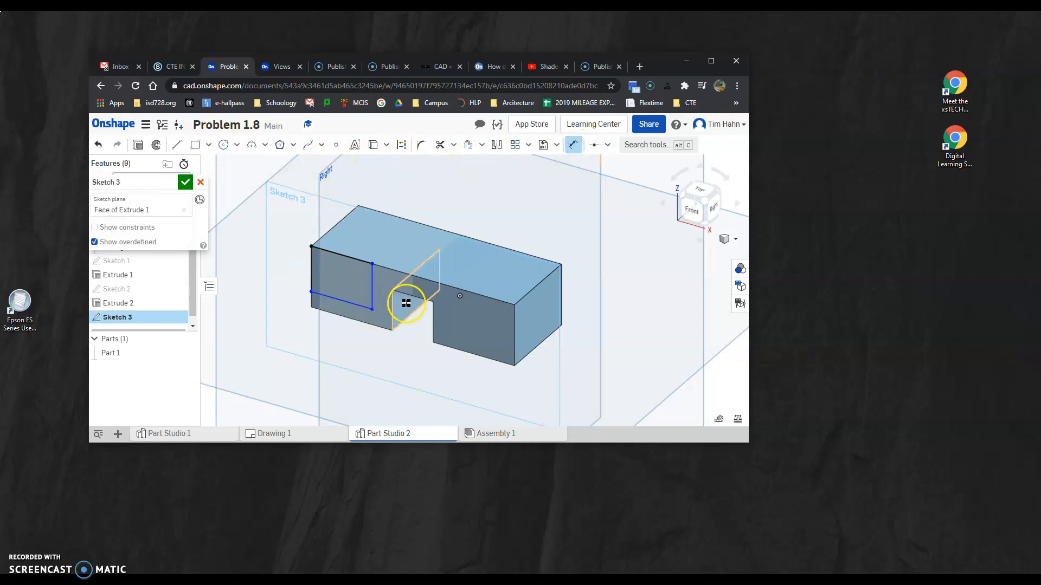
click(372, 294)
click(388, 197)
key(BackSpace)
key(Return)
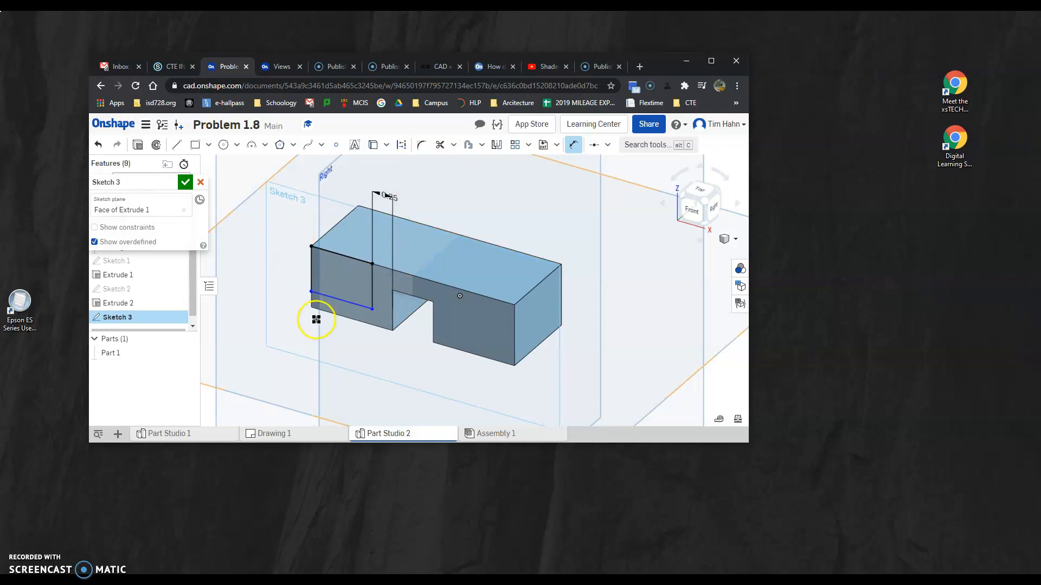
Dimension the distance from the corner rectangle's bottom edge to the block's bottom edge to 0.25 in
drag(328, 296, 277, 289)
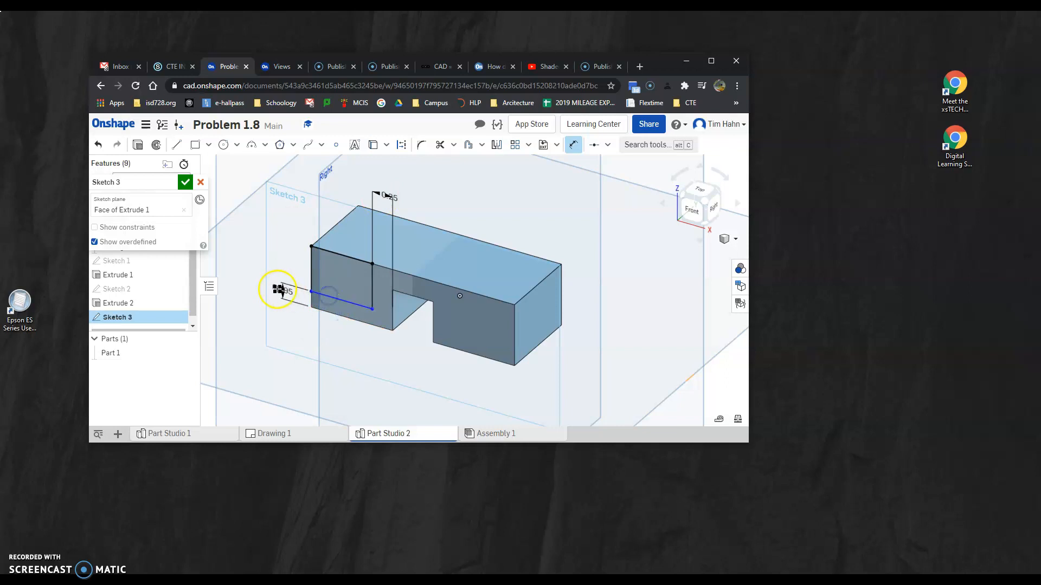
click(272, 290)
text(.25)
key(Return)
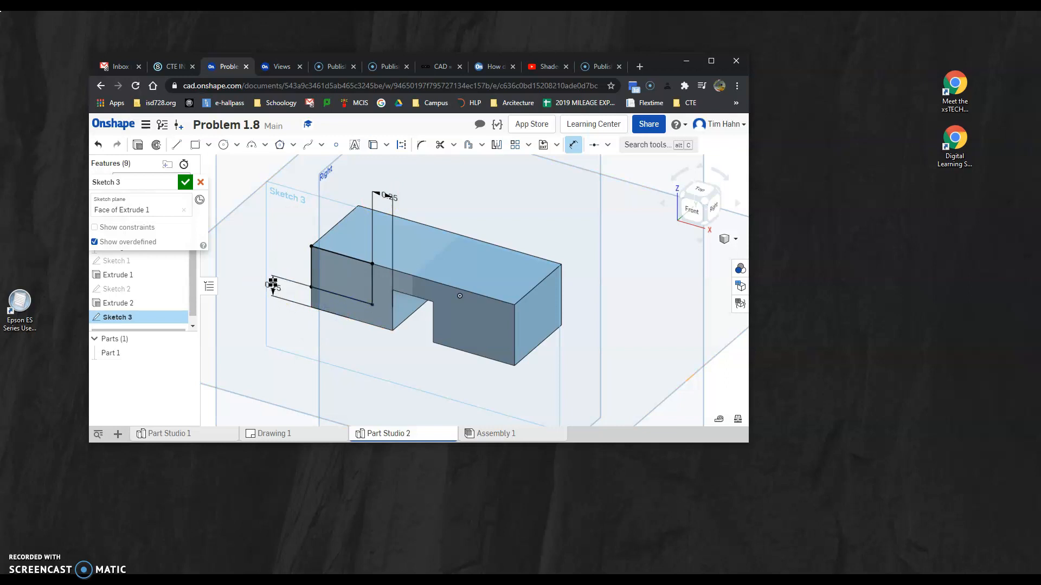
Extrude the corner rectangle as a Remove cut with the Through all end condition
click(140, 144)
click(344, 260)
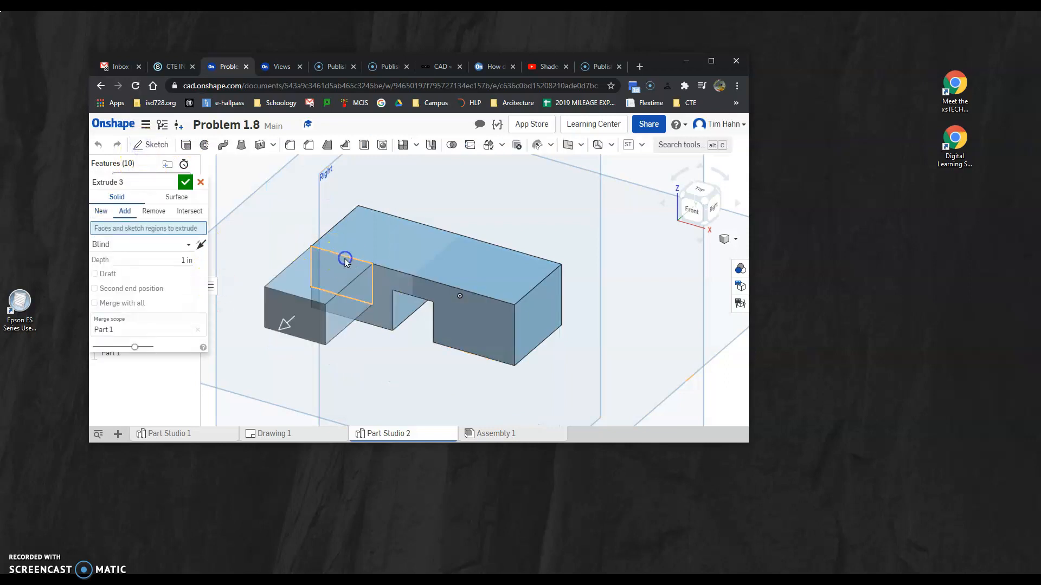
click(334, 270)
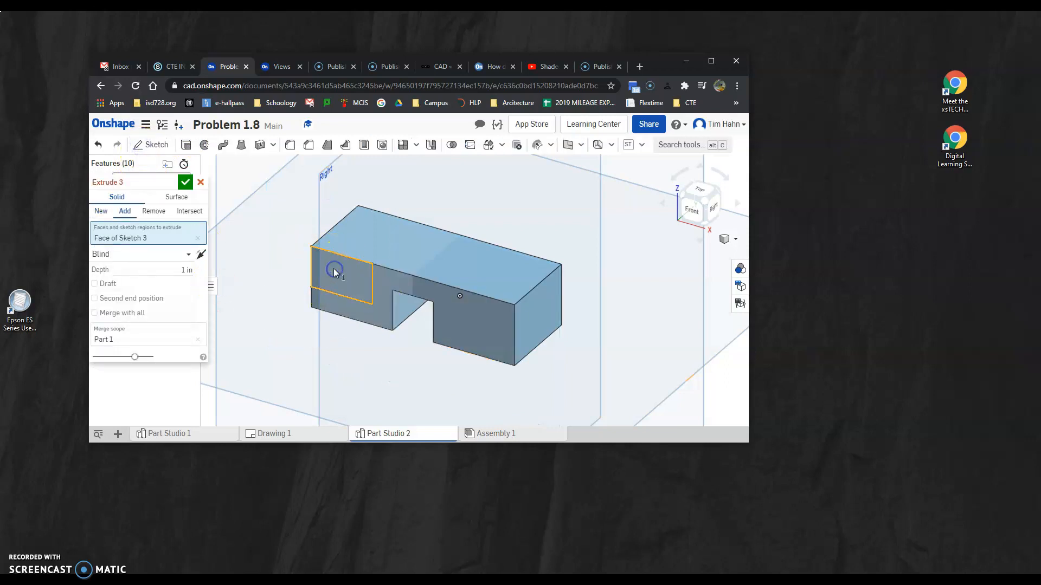
click(154, 212)
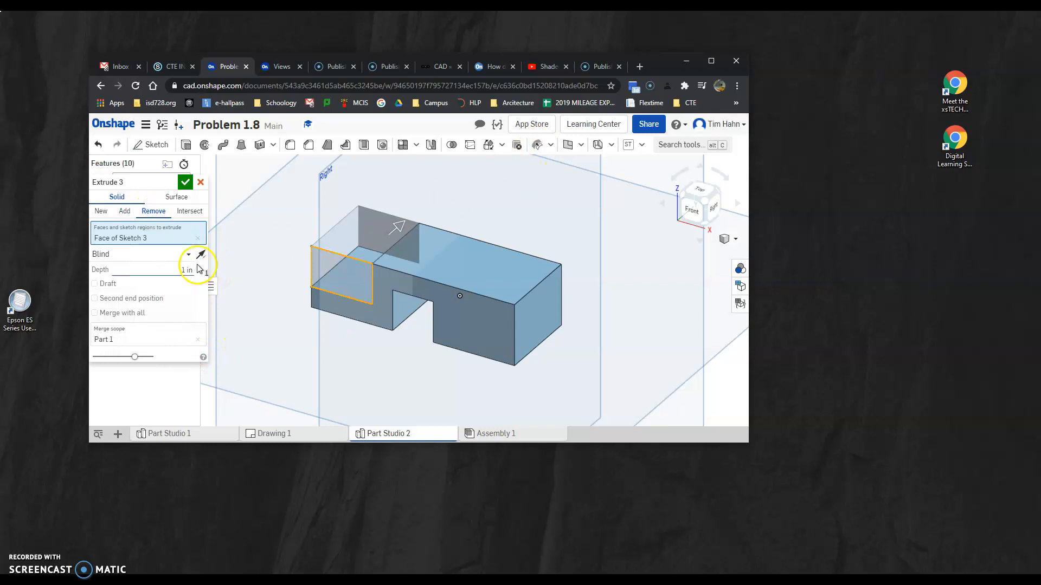
click(152, 254)
click(122, 355)
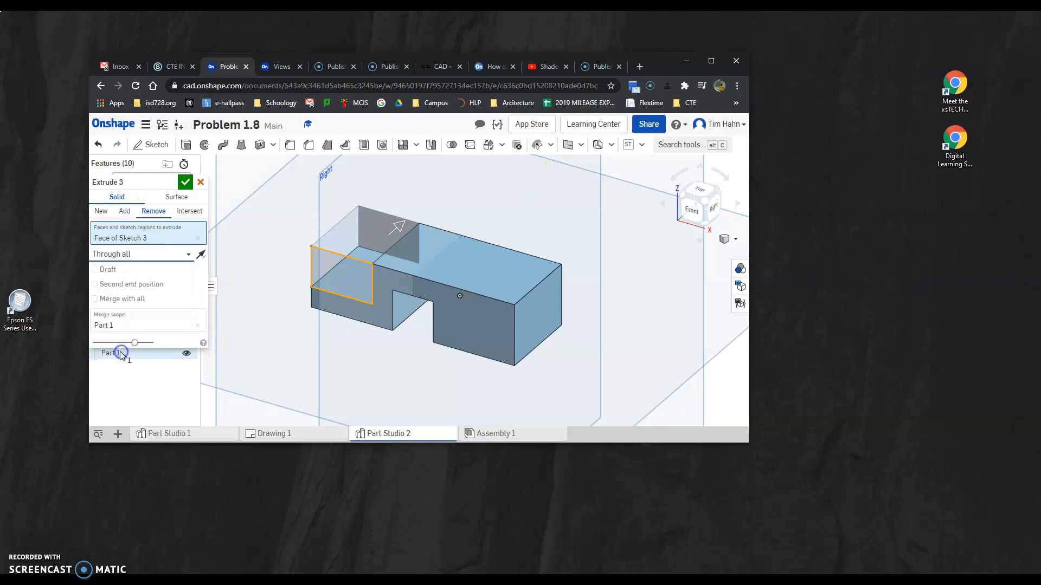
click(185, 182)
click(568, 66)
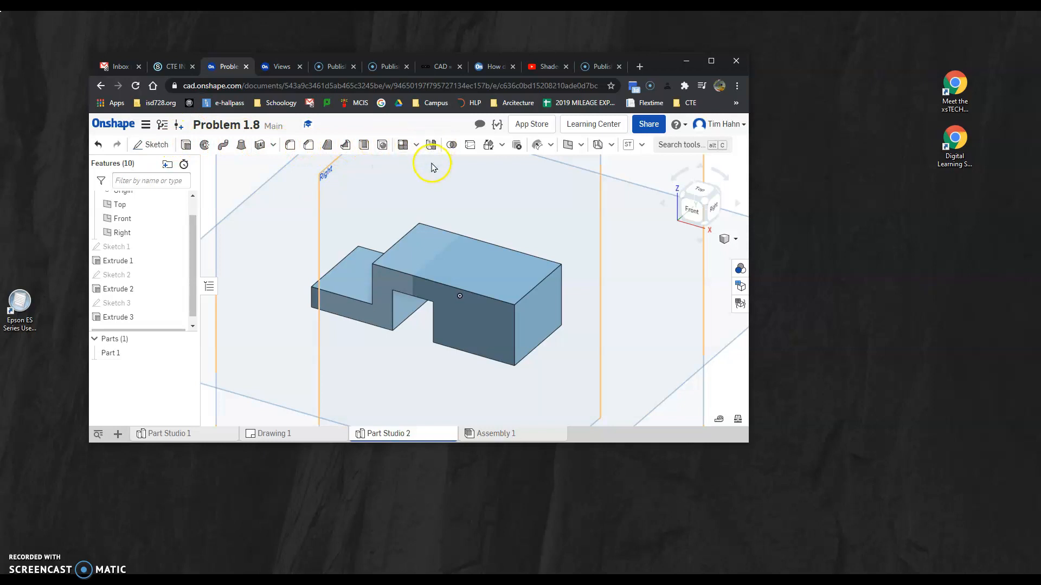
Mirror the corner step cut, Extrude 3, across the Right plane using a Feature mirror
click(431, 145)
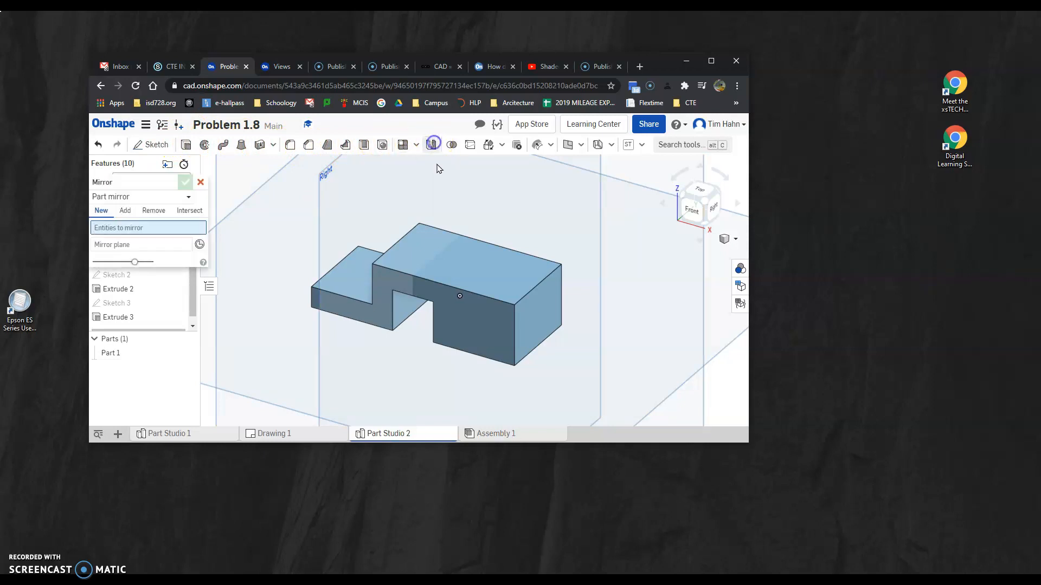
click(127, 198)
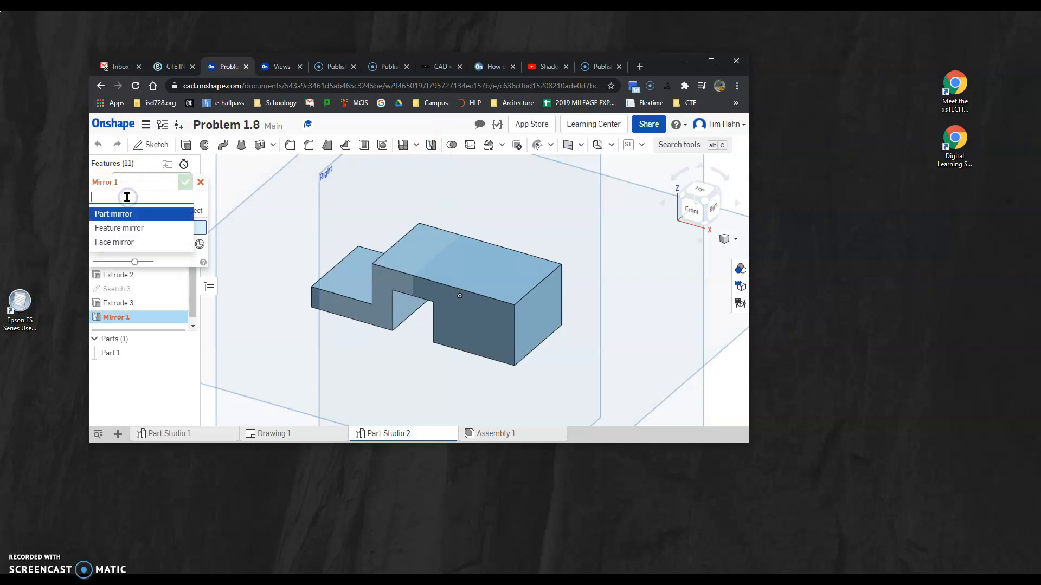
click(138, 230)
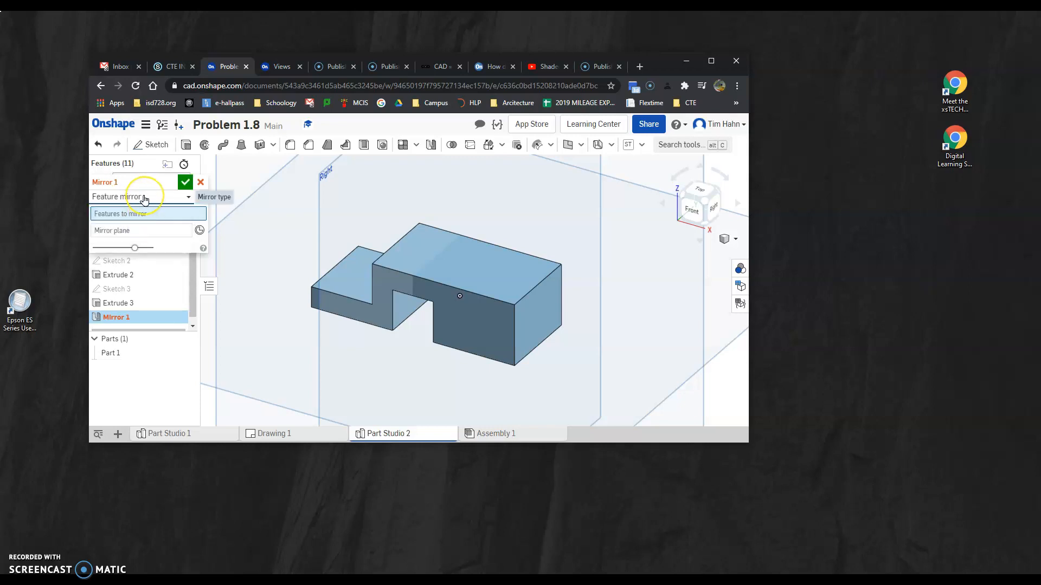
click(138, 218)
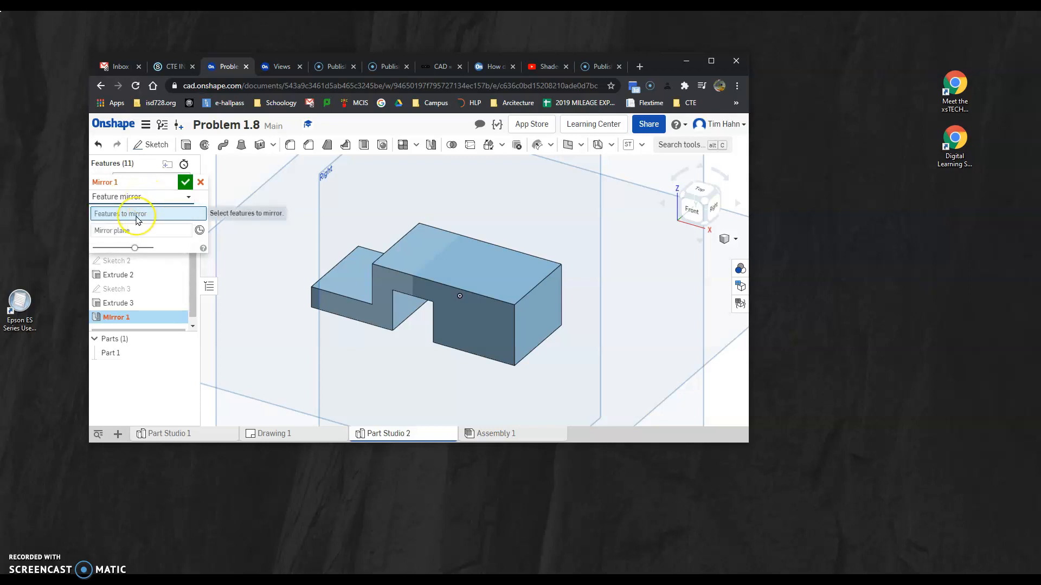
click(129, 306)
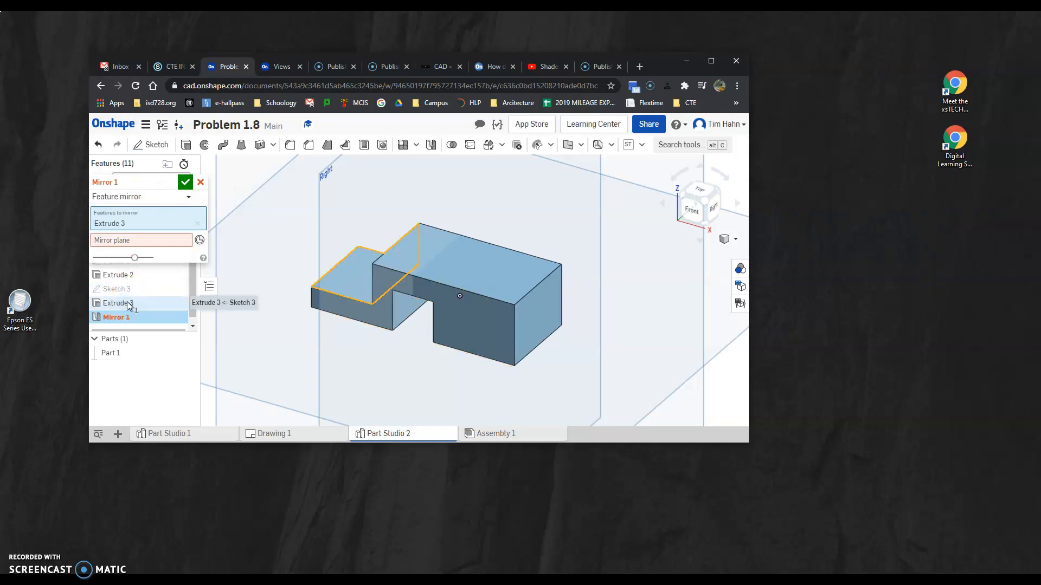
click(153, 242)
click(290, 218)
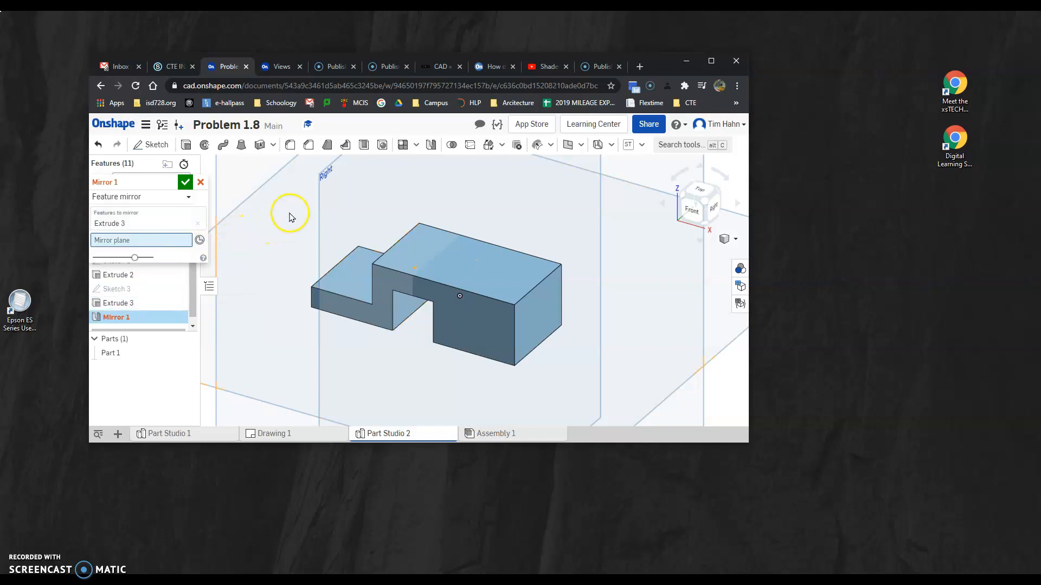
click(321, 183)
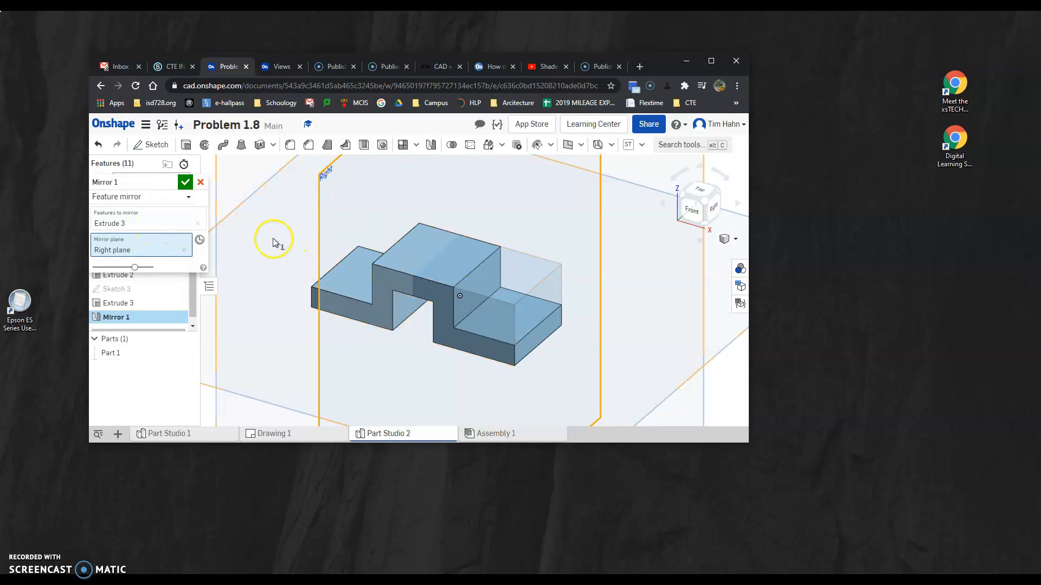
click(186, 183)
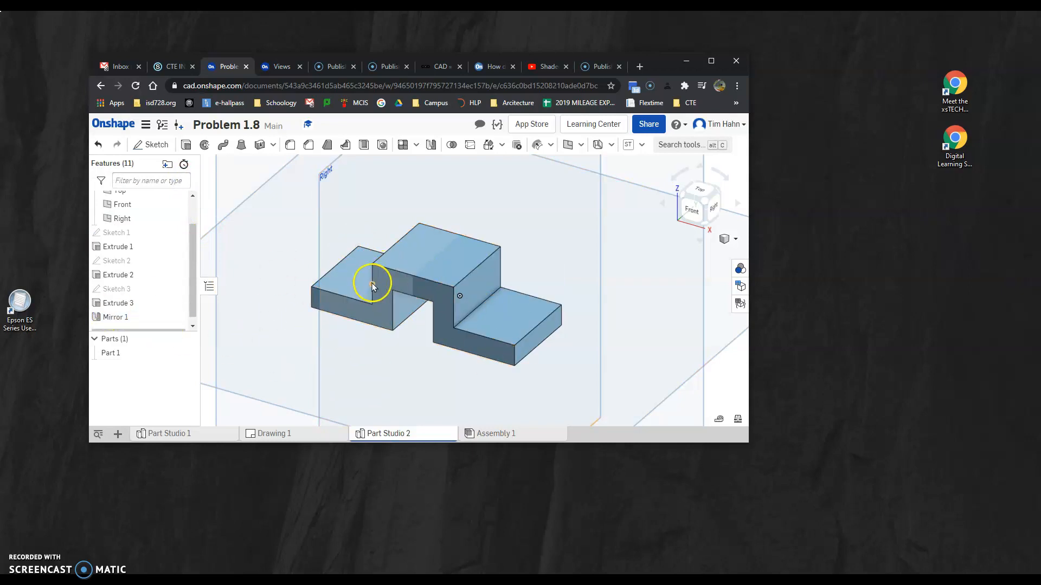
click(114, 305)
double_click(113, 304)
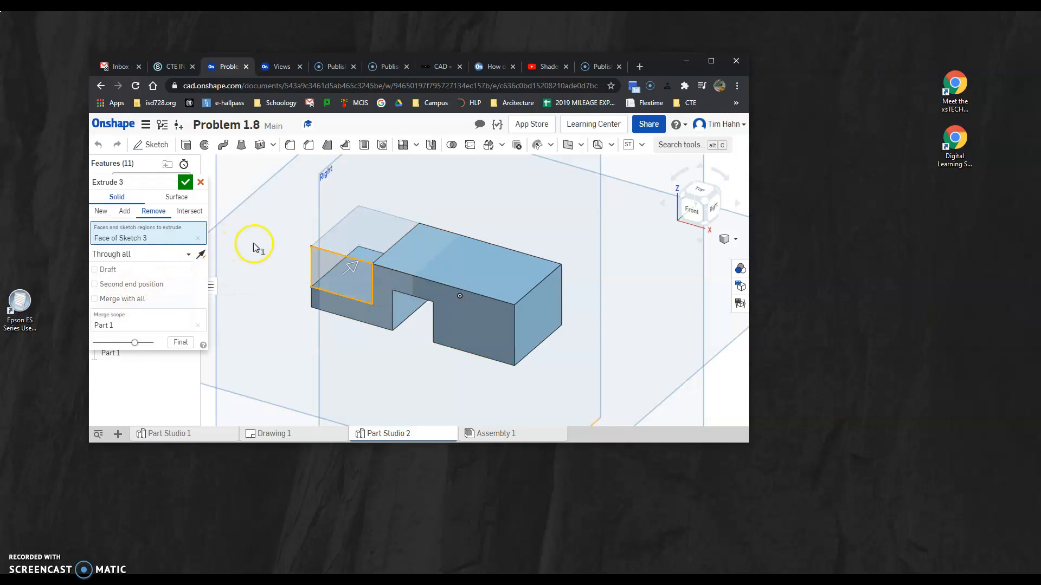
click(185, 182)
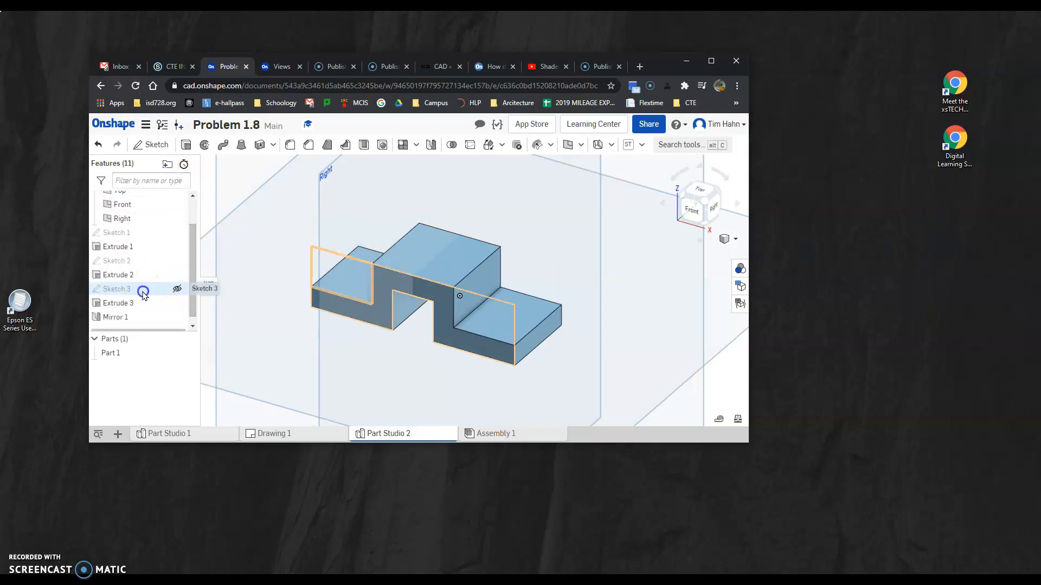
Set the distance between the corner rectangle's right edge and the notch in Sketch 3 to 0.5 in
double_click(143, 294)
click(363, 259)
click(394, 213)
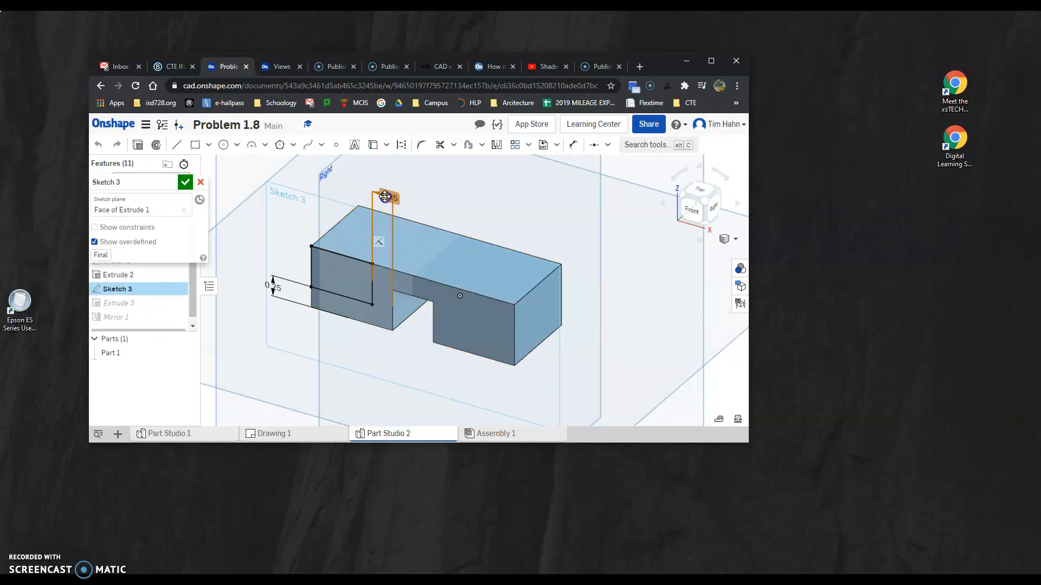
double_click(385, 197)
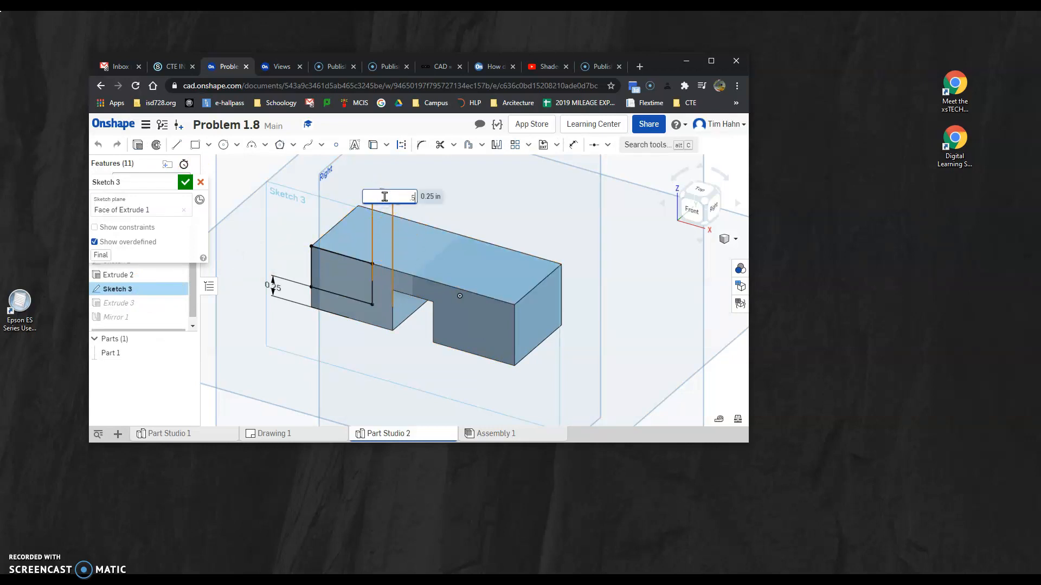
key(Return)
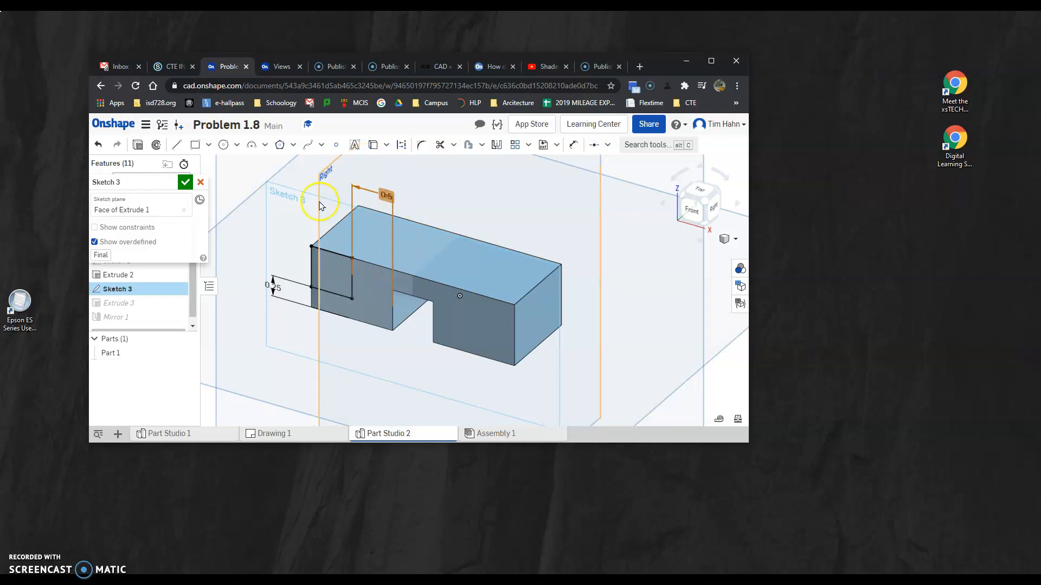
click(184, 183)
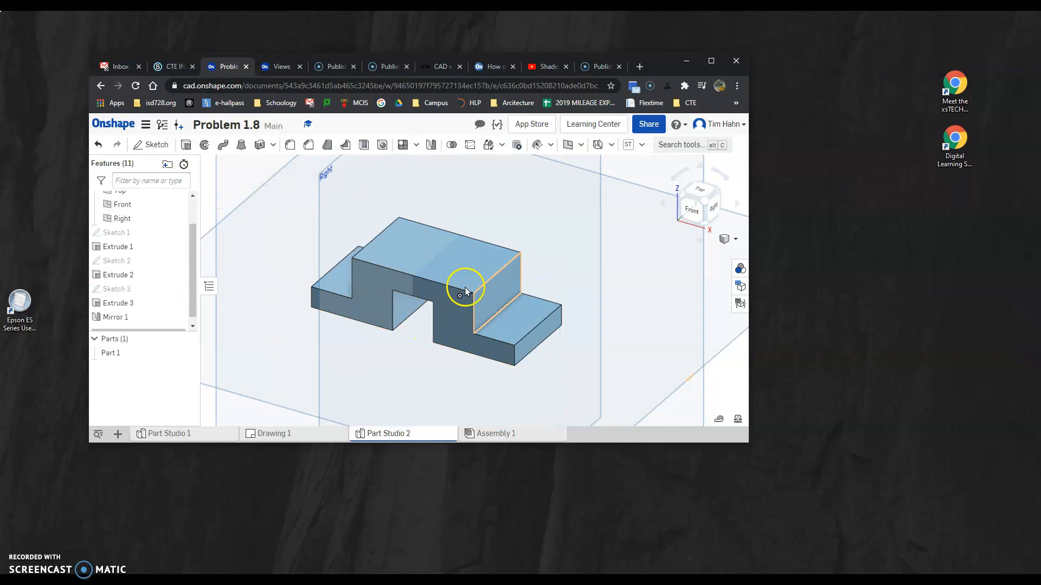
click(125, 305)
double_click(126, 305)
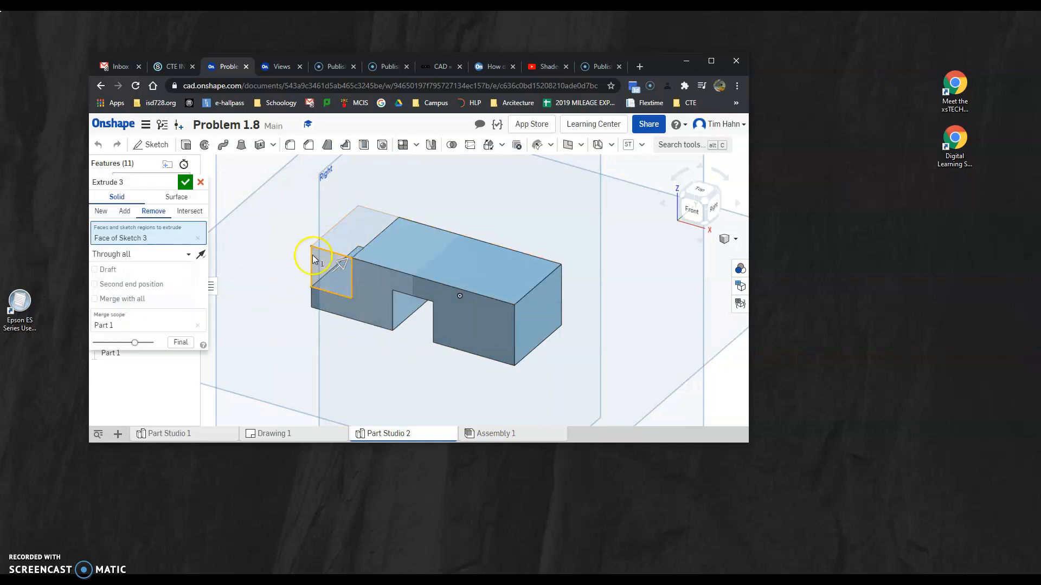
click(200, 182)
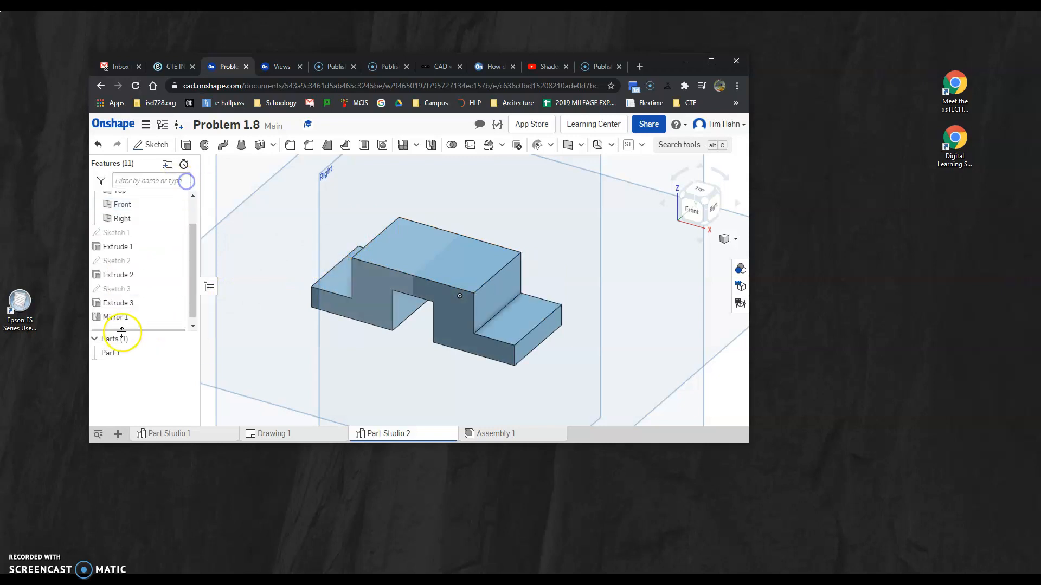
Set Sketch 3's distance between the corner rectangle and the notch back to 0.25 in
double_click(117, 289)
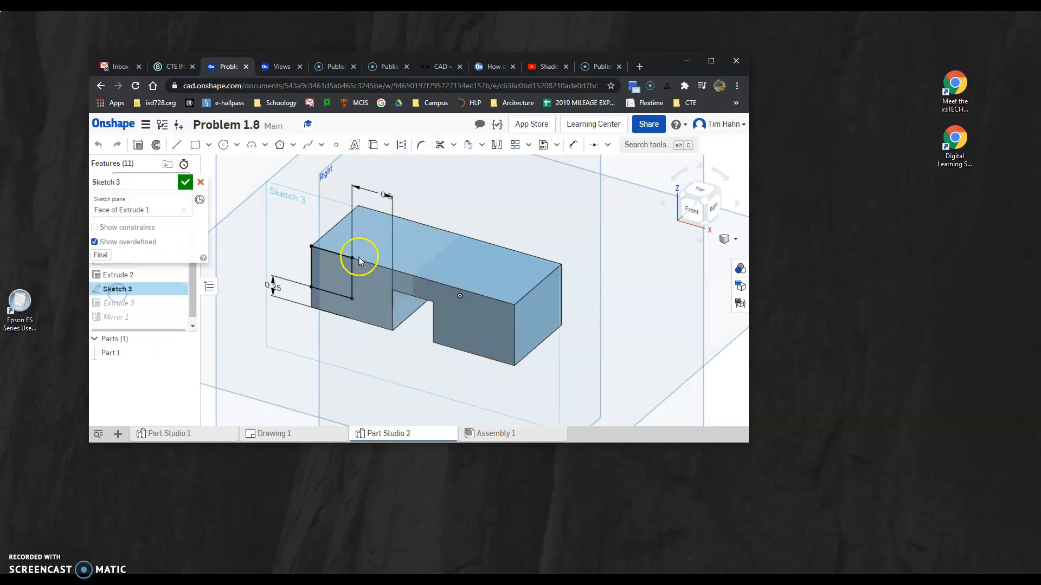
double_click(380, 198)
text(.25)
key(Return)
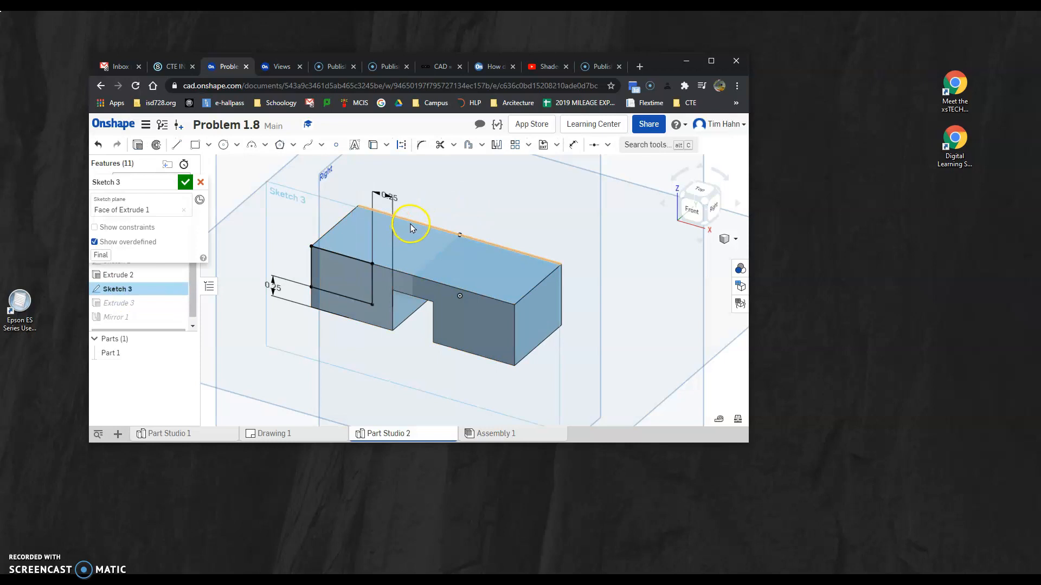
click(187, 185)
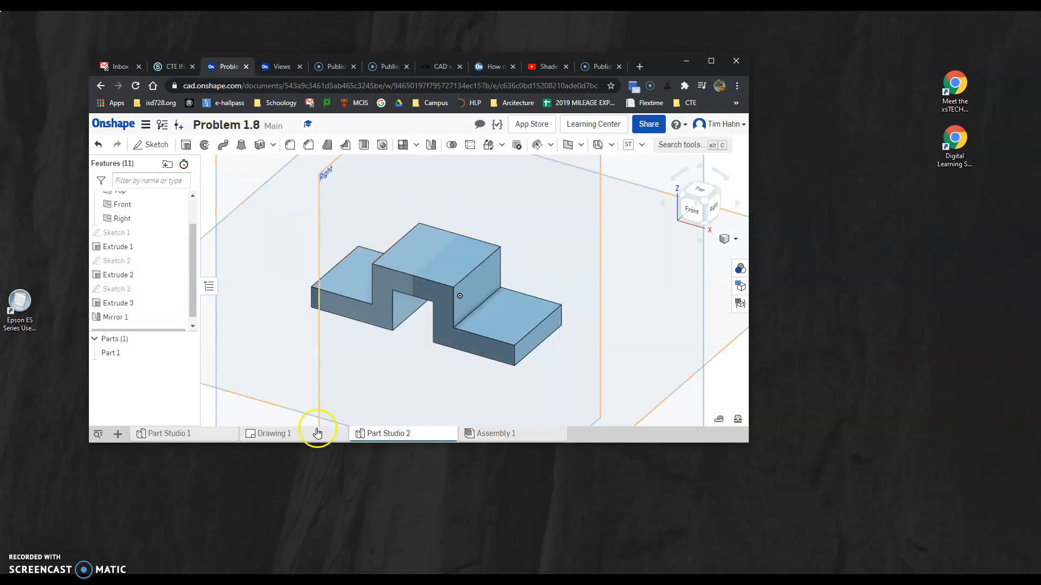
Examine the top and isometric views in Drawing 1 for the vertical hole's location and dimensions
click(265, 435)
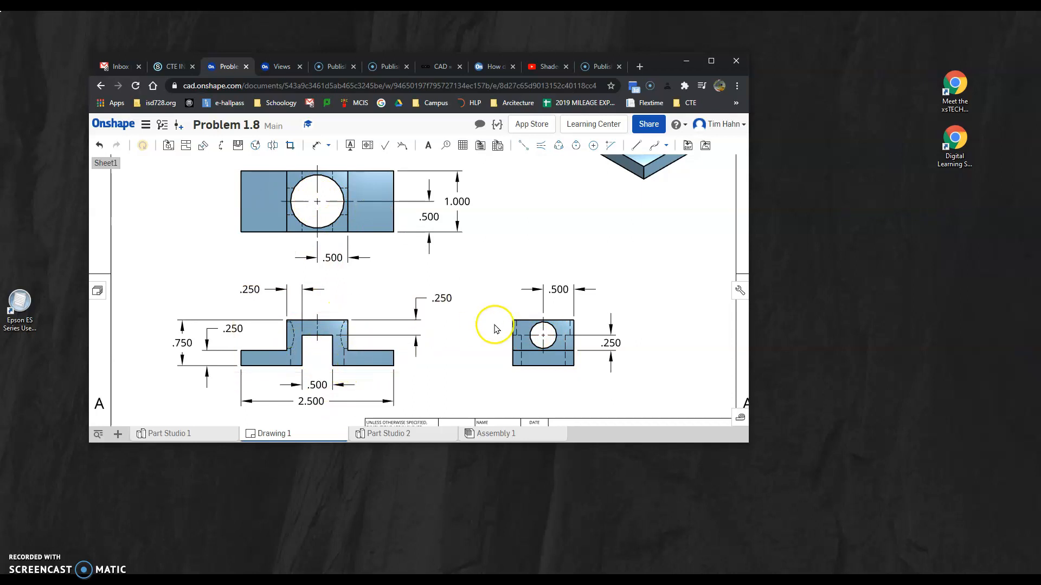
scroll(553, 344, down, 3)
scroll(583, 218, up, 5)
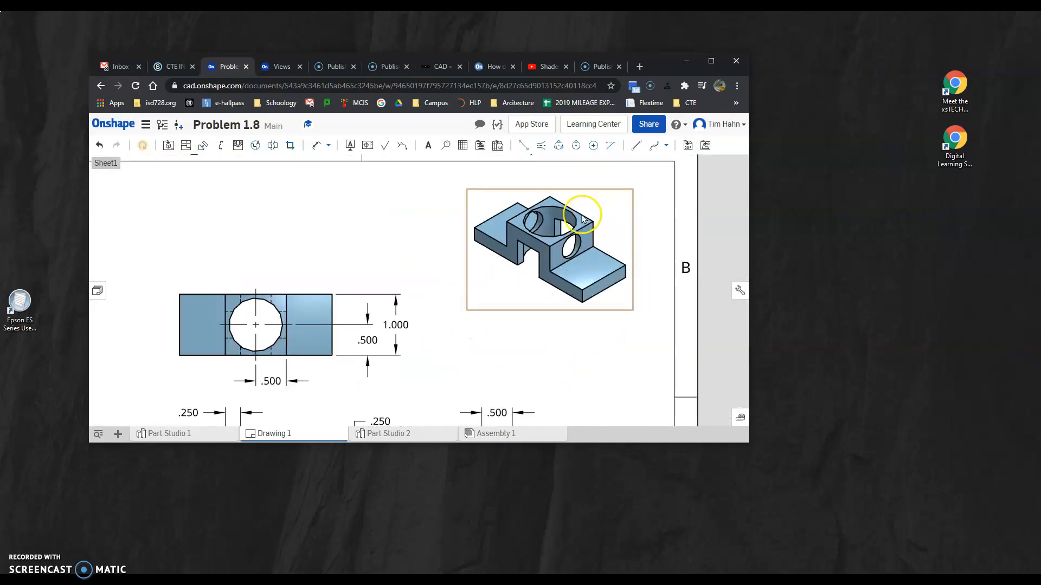
scroll(583, 218, down, 1)
scroll(515, 252, down, 2)
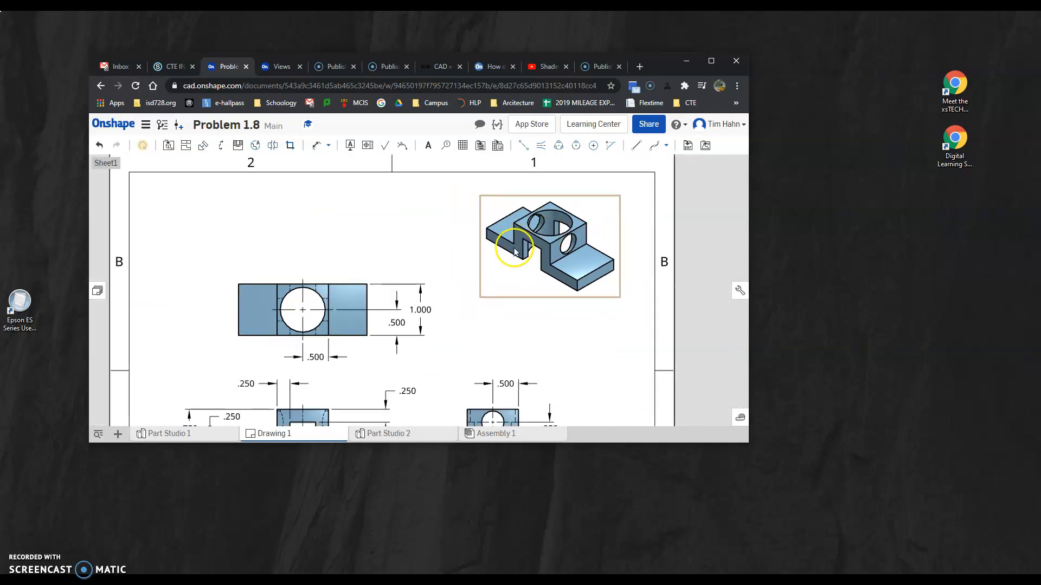
scroll(297, 317, down, 1)
scroll(304, 321, up, 3)
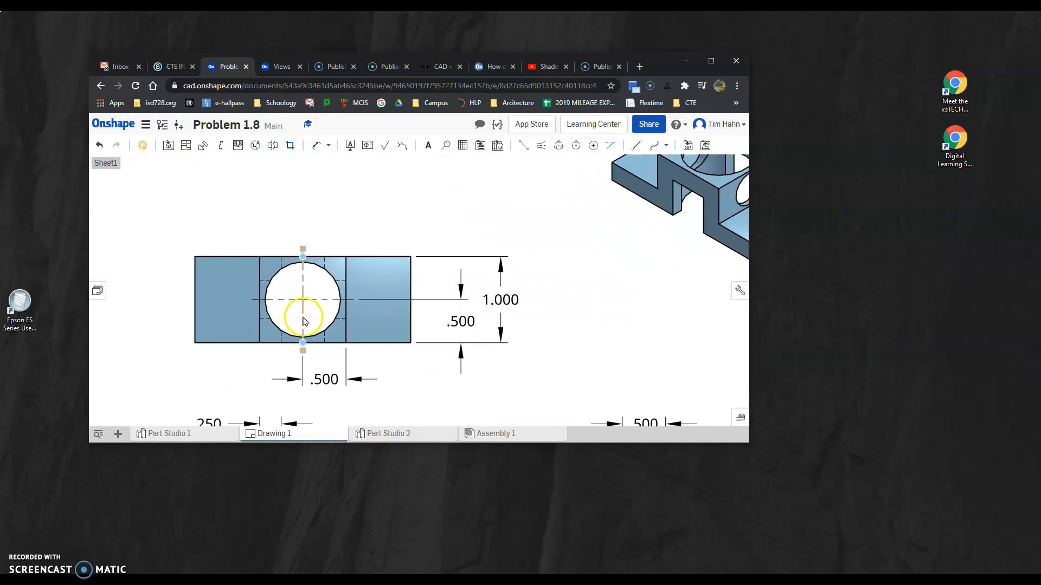
scroll(261, 322, up, 1)
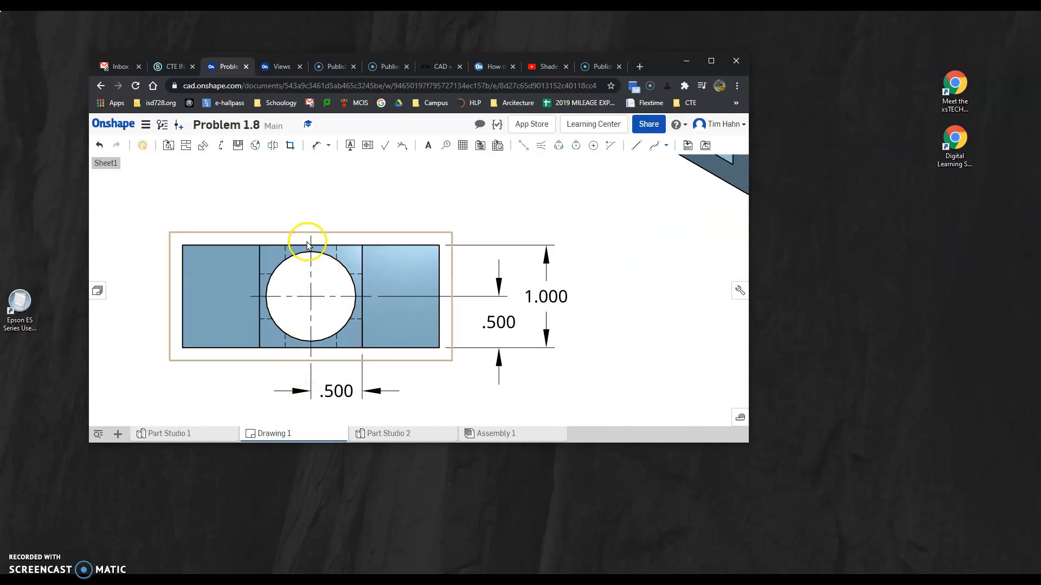
click(321, 298)
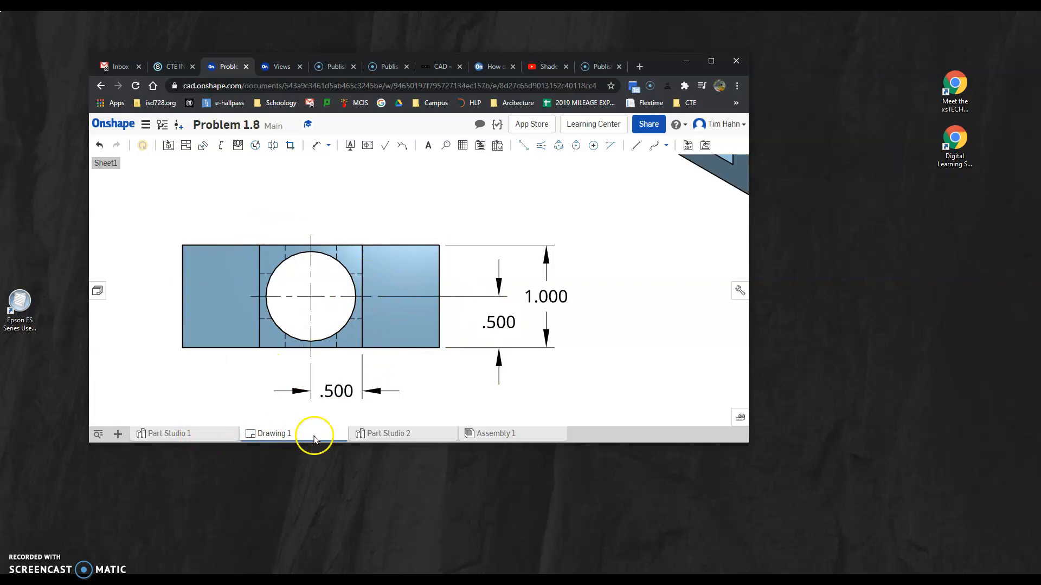
Start a sketch on the raised top face in Part Studio 2 and place a point at the face's centre
click(398, 434)
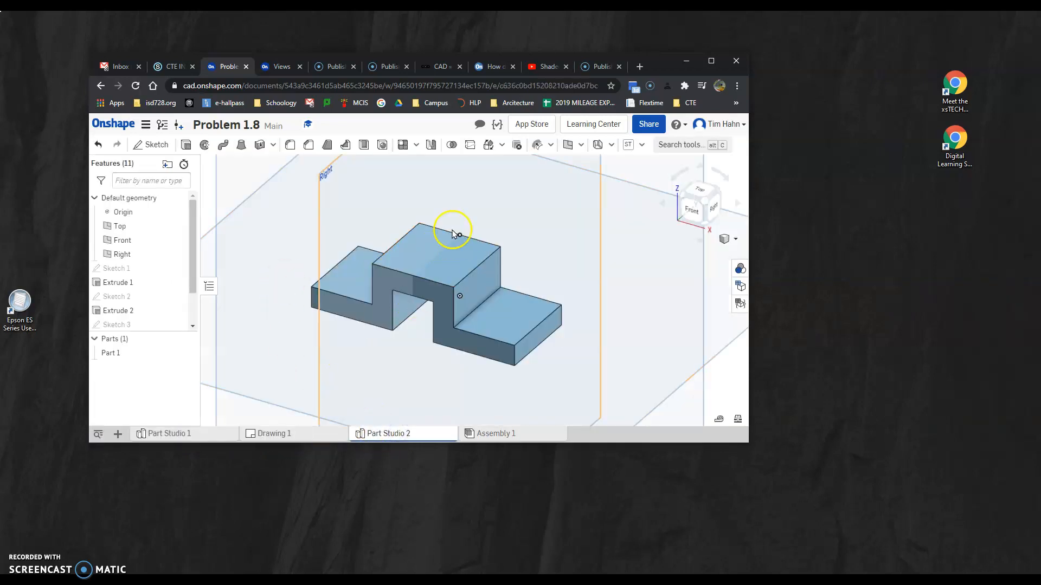
scroll(455, 232, up, 3)
click(470, 234)
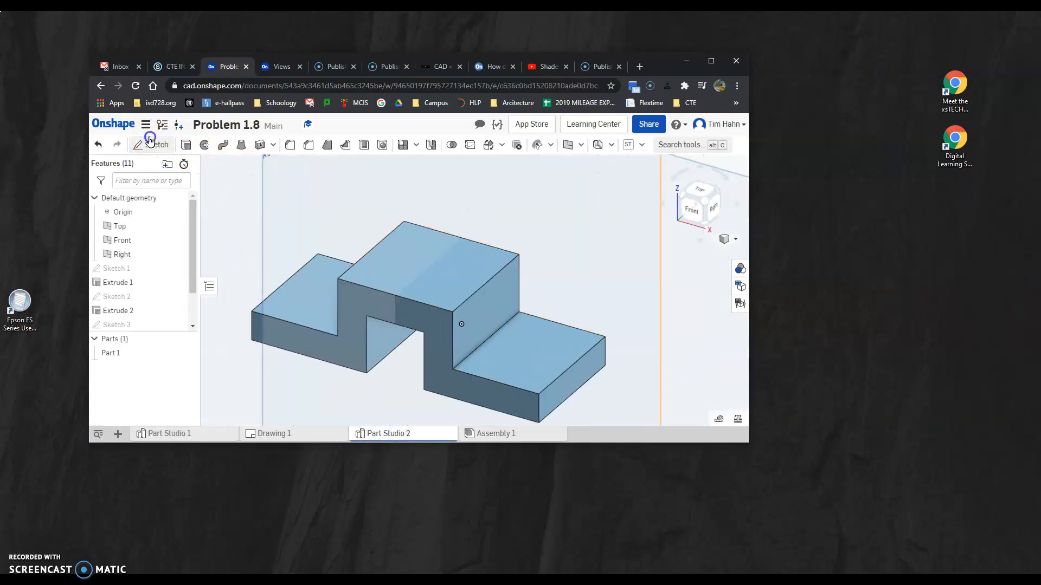
click(150, 144)
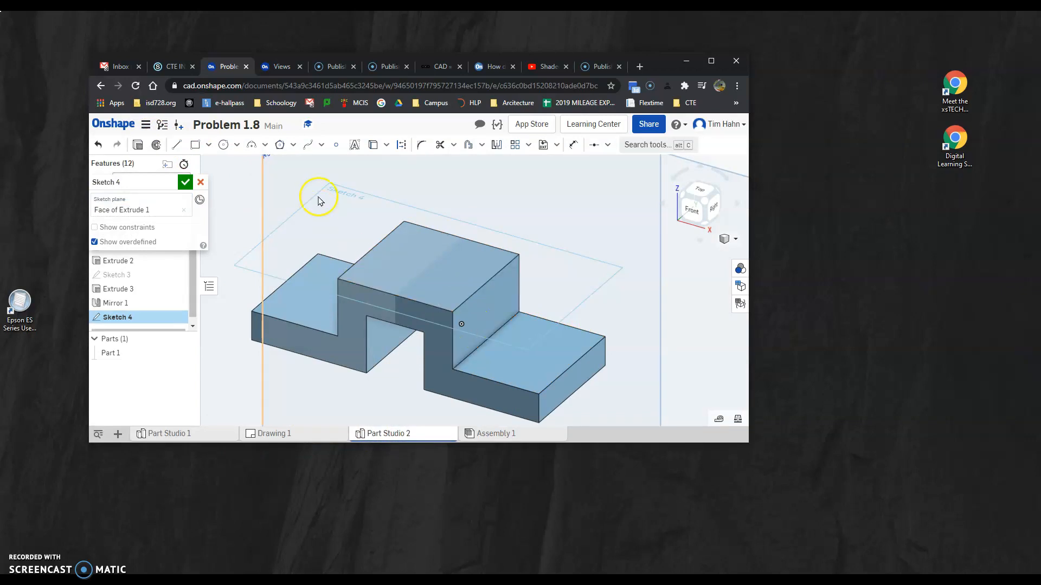
click(337, 147)
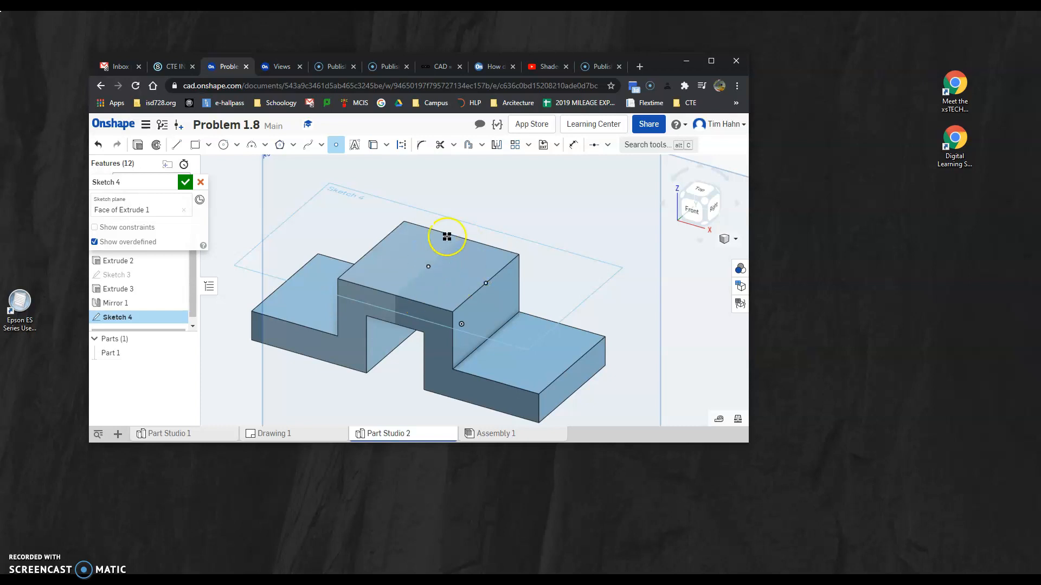
key(Escape)
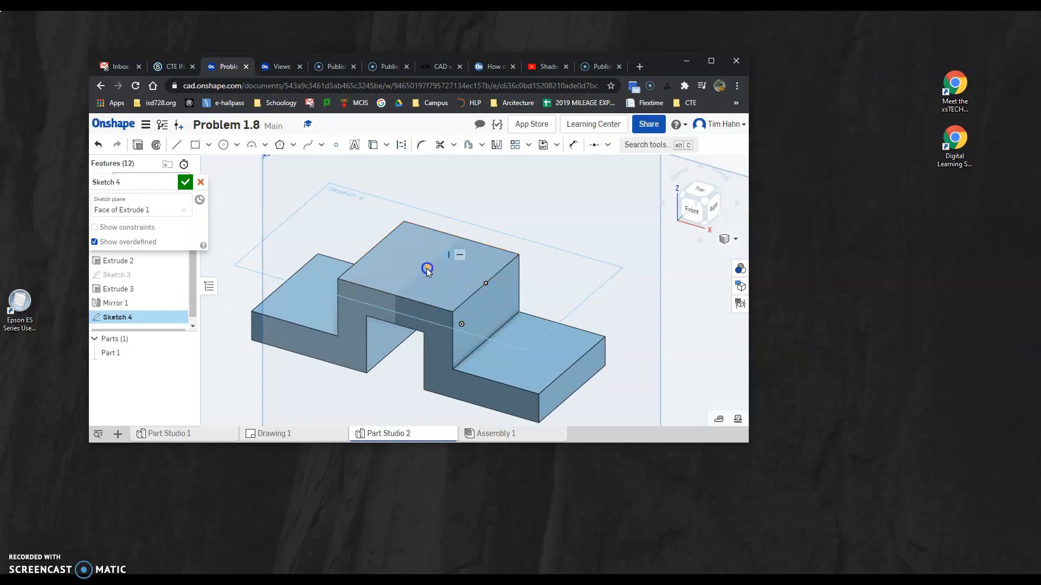
Finish the centre-point sketch on the raised top face and start a 0.875 in Hole at that point
click(430, 269)
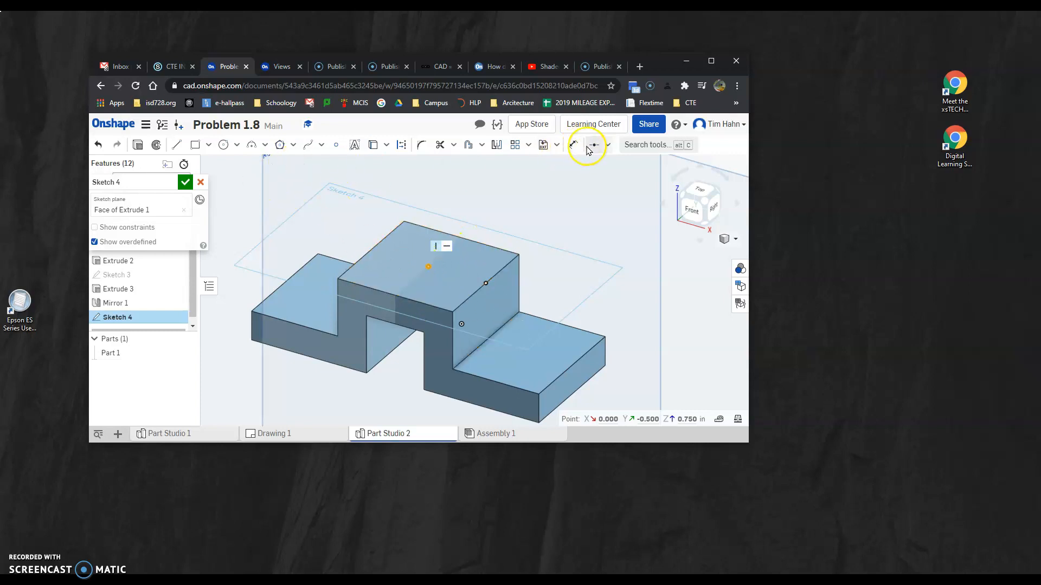
click(185, 189)
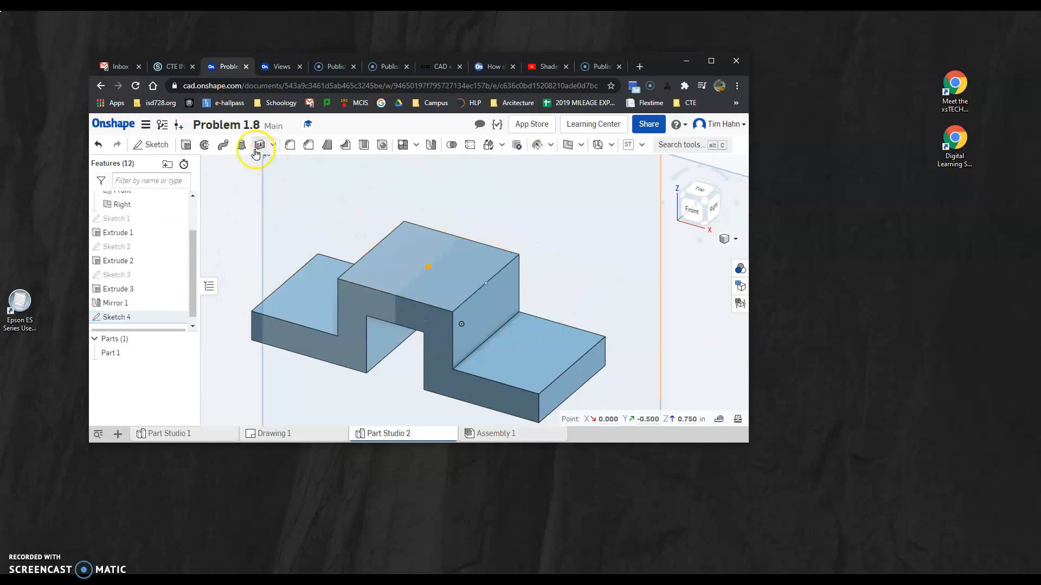
click(381, 145)
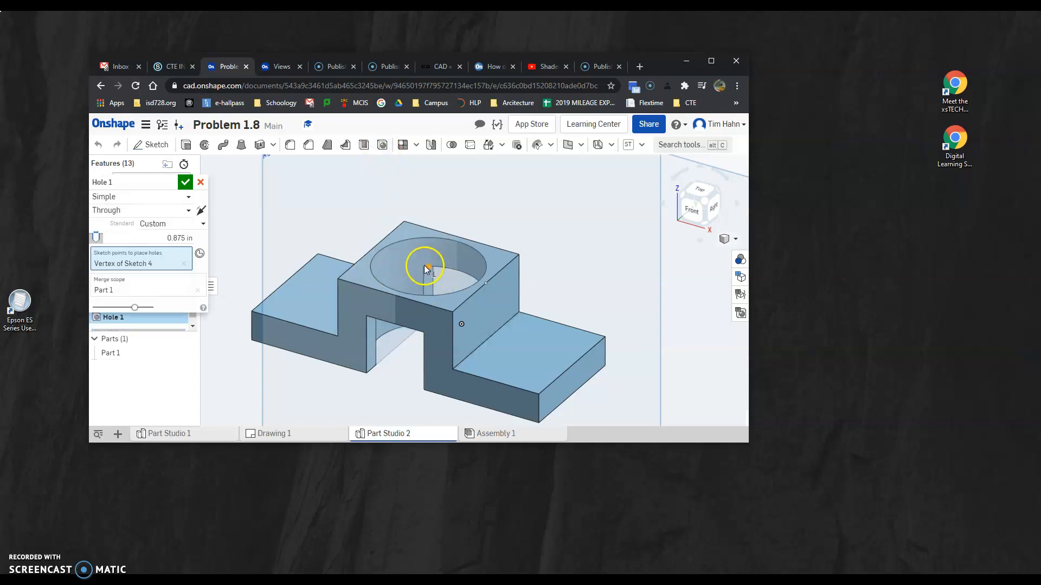
Configure the vertical hole as Simple with Through termination and the Custom standard
click(188, 198)
click(167, 217)
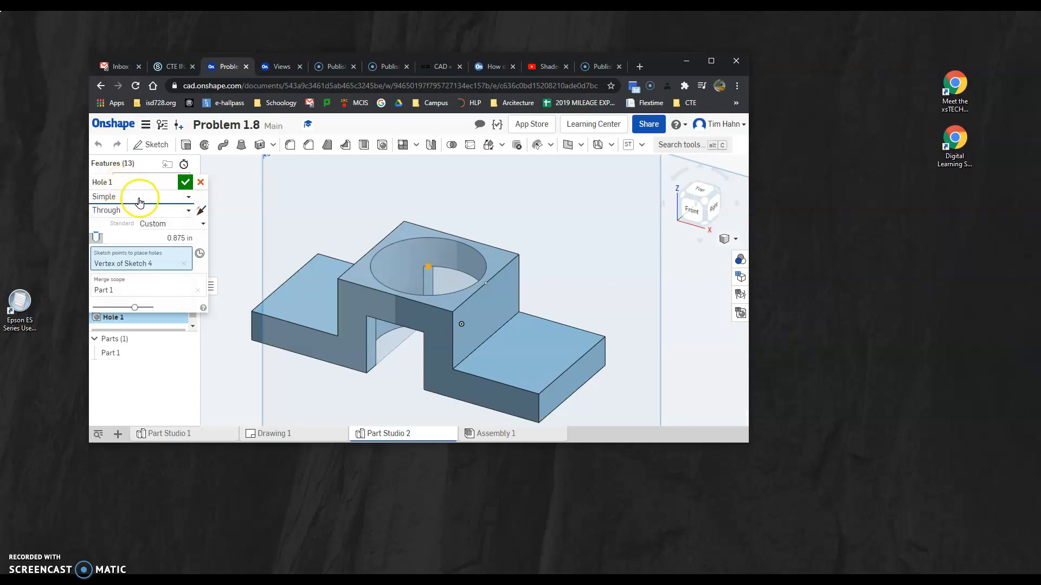
click(167, 224)
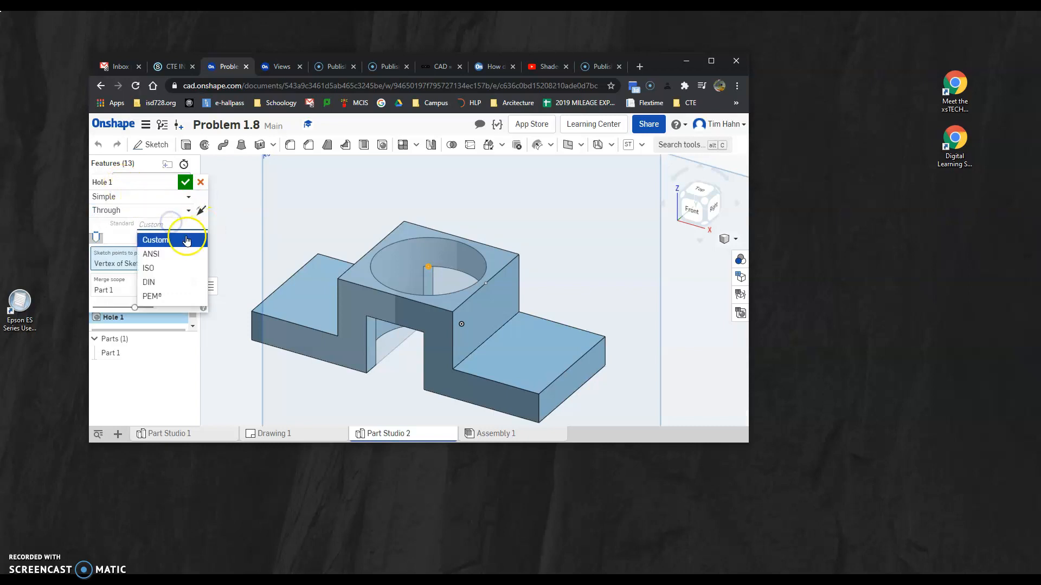
click(176, 240)
click(186, 209)
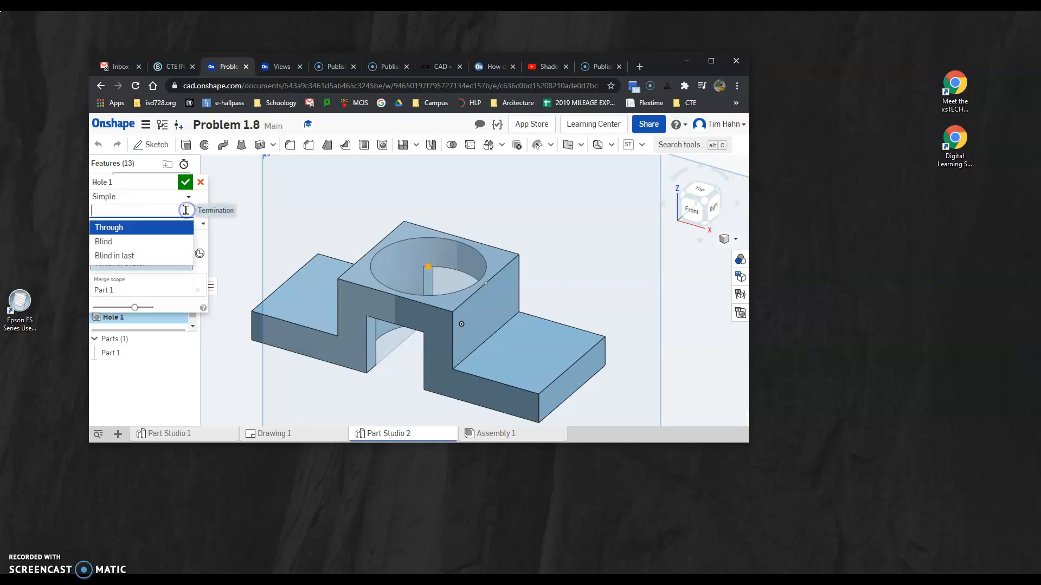
click(155, 228)
click(152, 197)
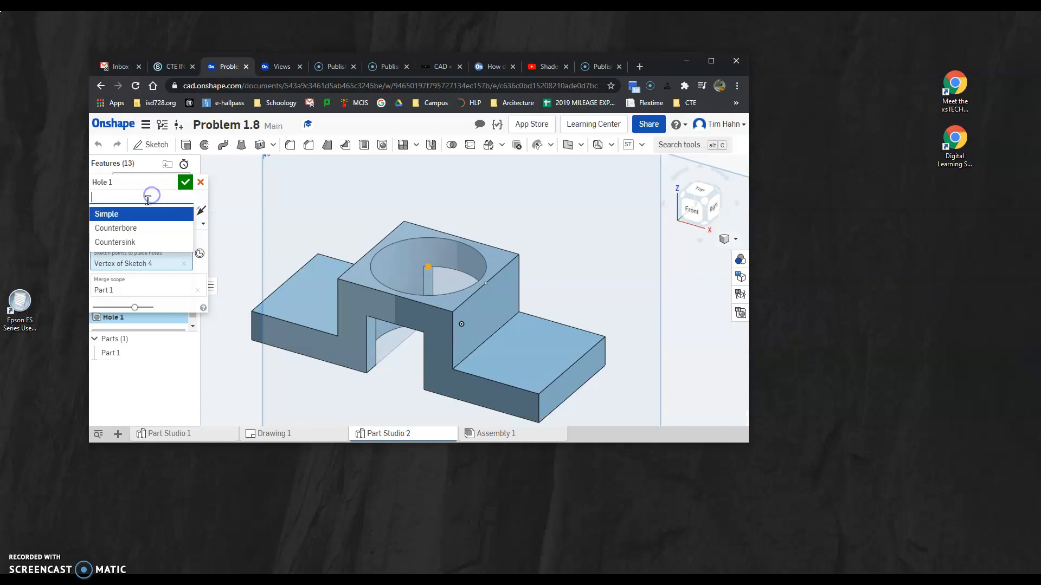
click(142, 217)
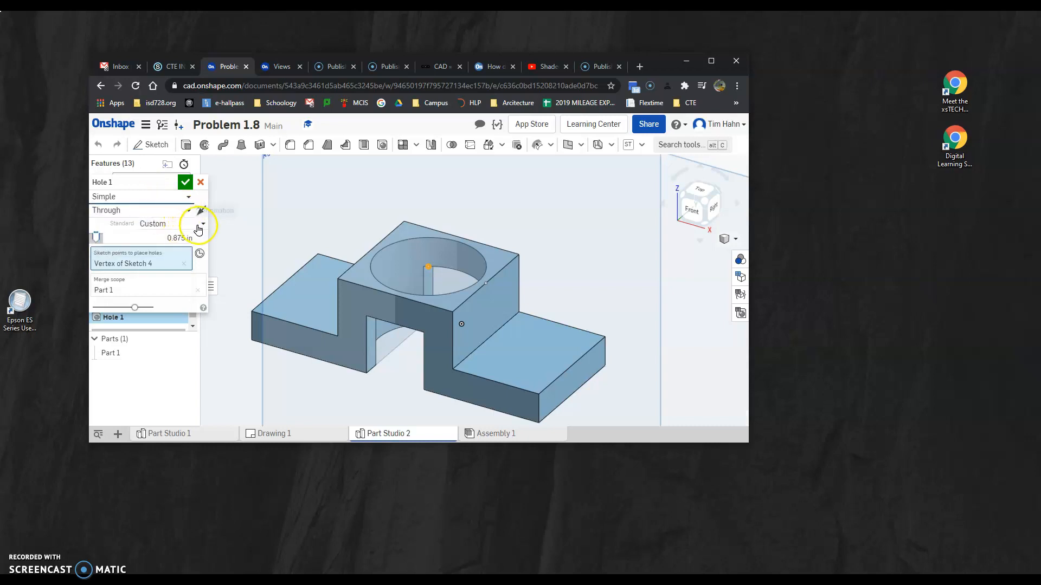
click(201, 225)
click(192, 242)
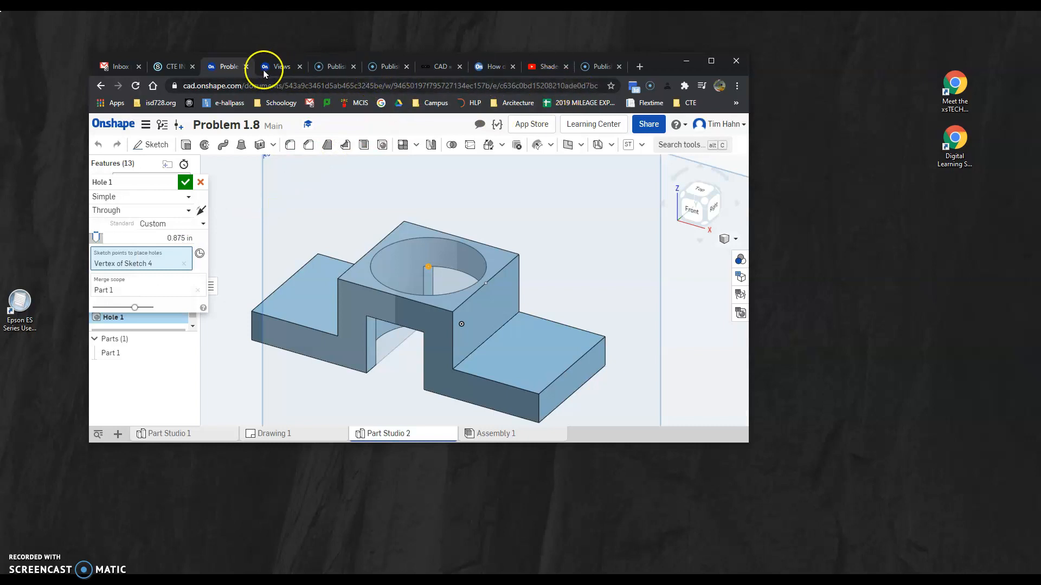
Add a hole callout to the large circle in Drawing 1's top view
click(304, 436)
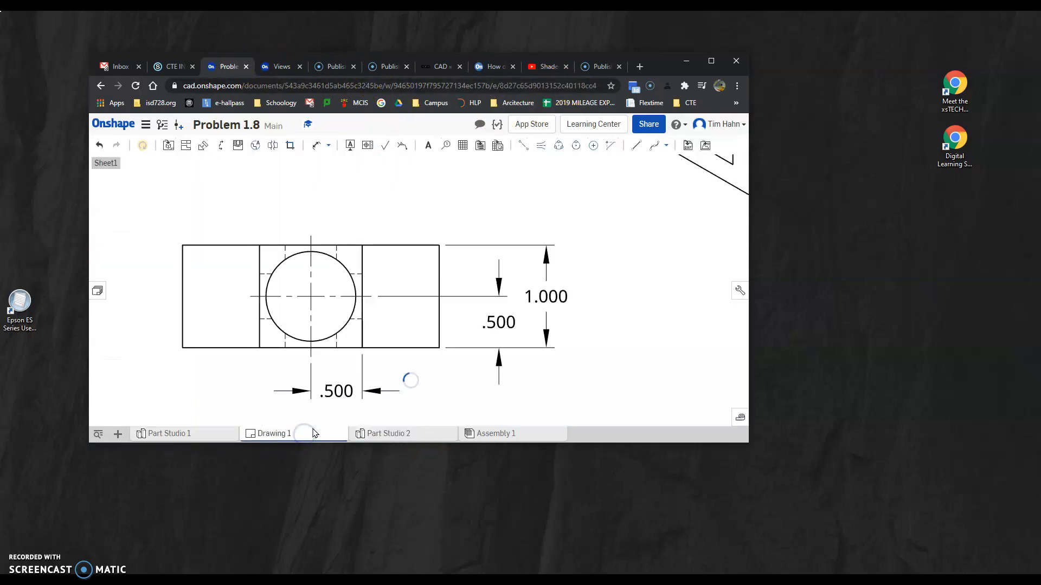
click(318, 145)
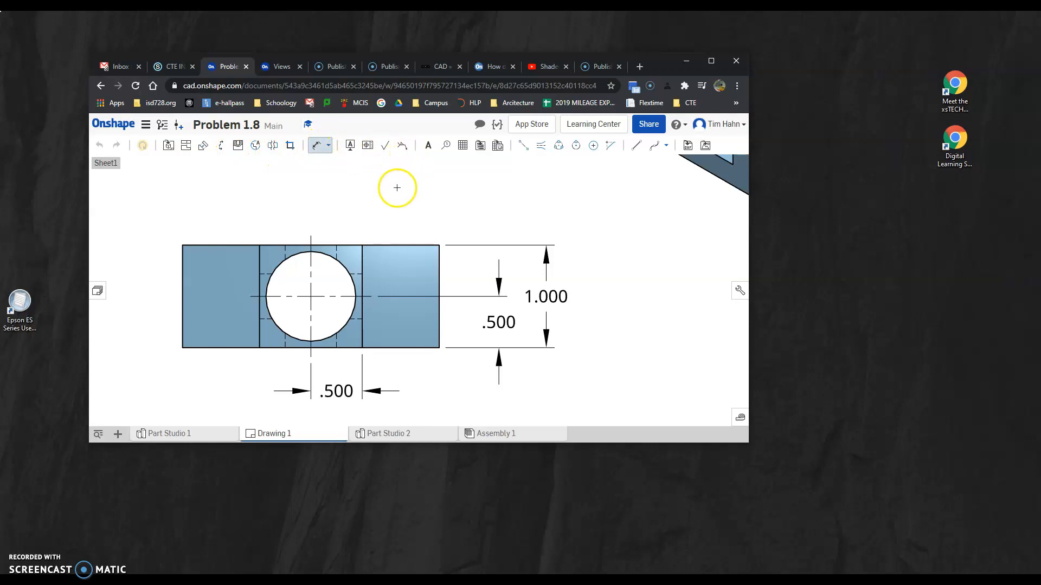
click(329, 148)
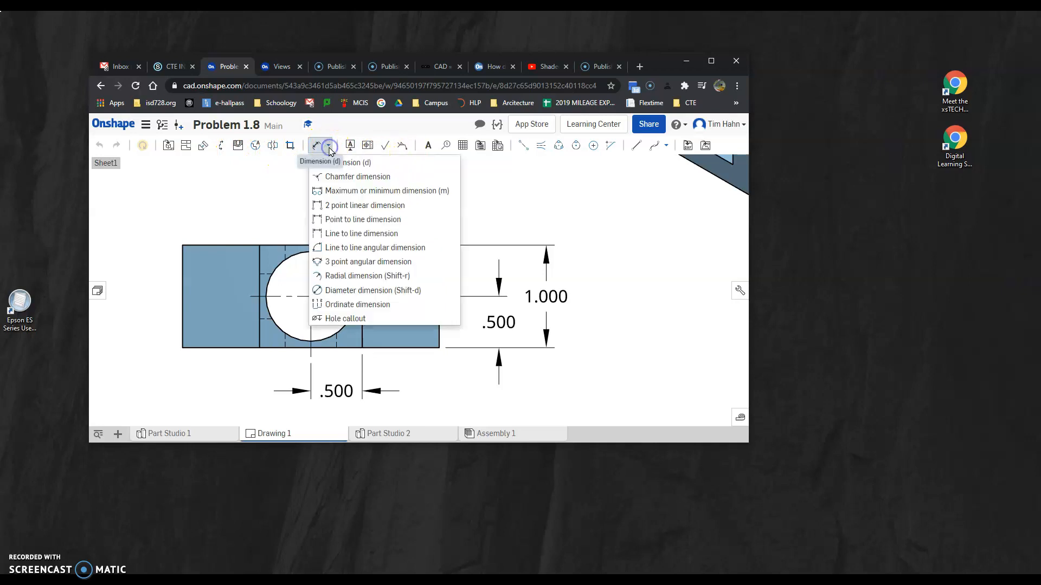
click(330, 159)
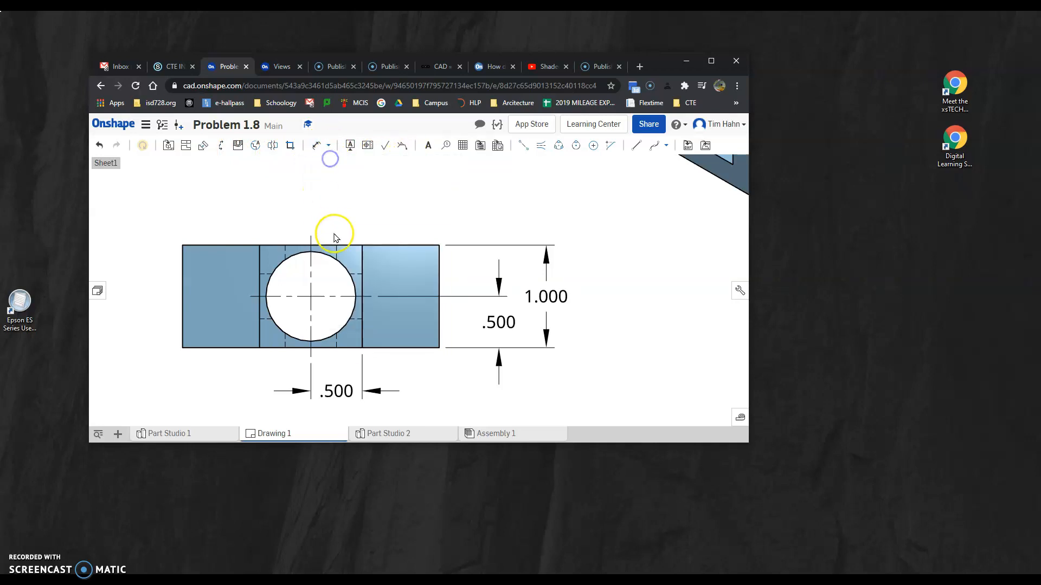
click(341, 265)
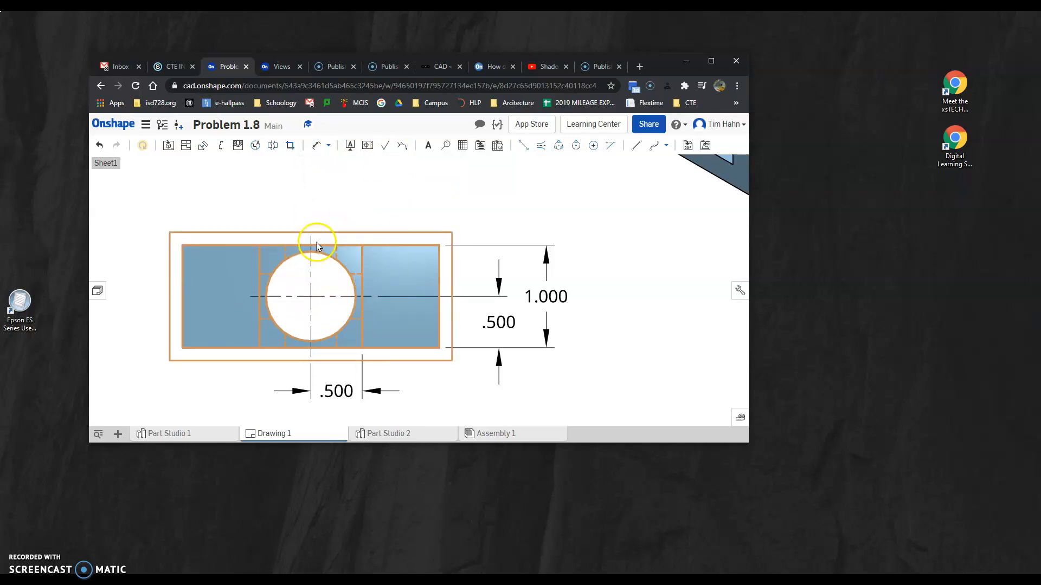
scroll(315, 247, down, 2)
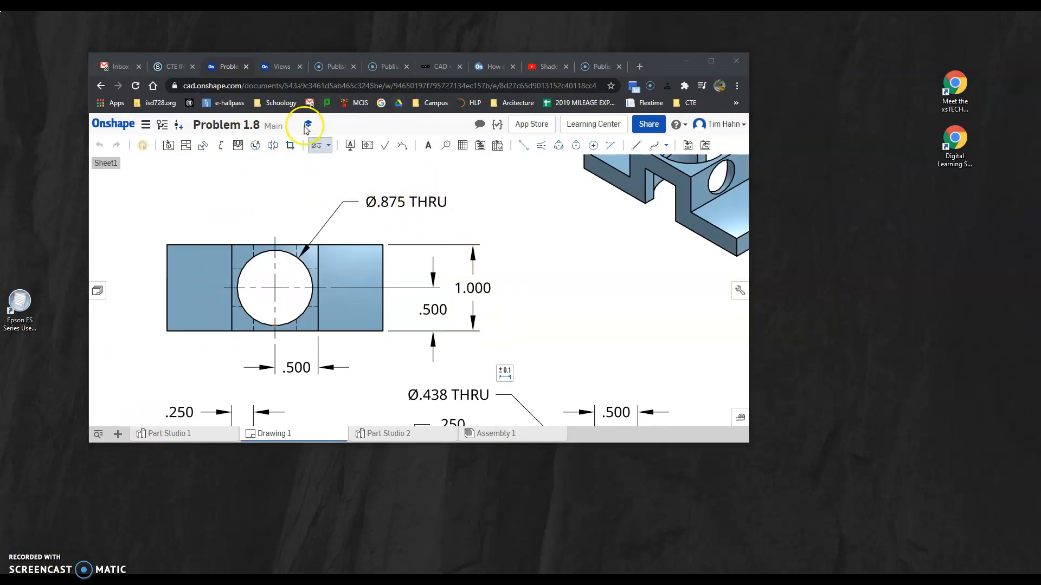
click(282, 66)
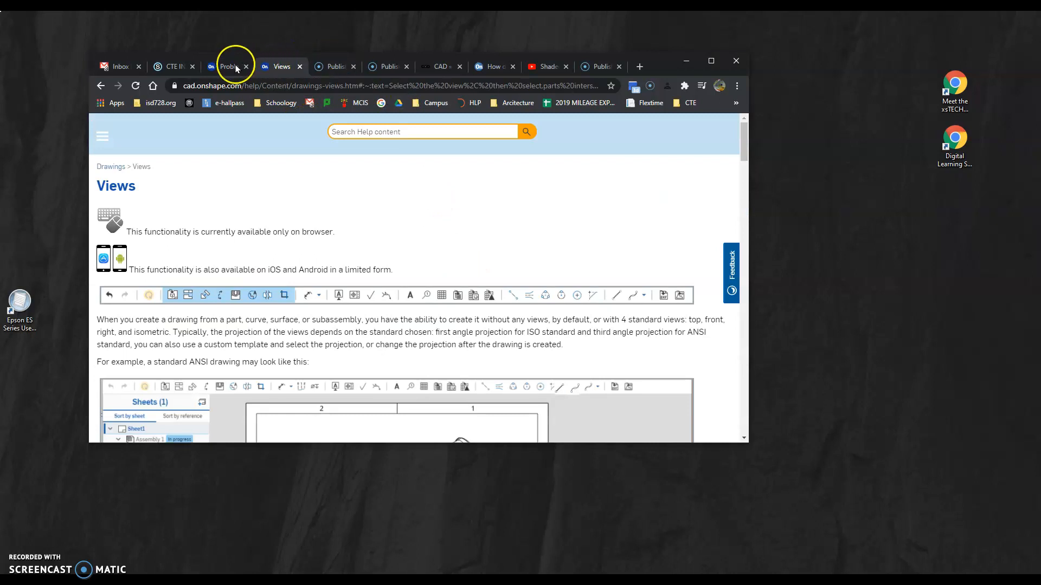
click(229, 66)
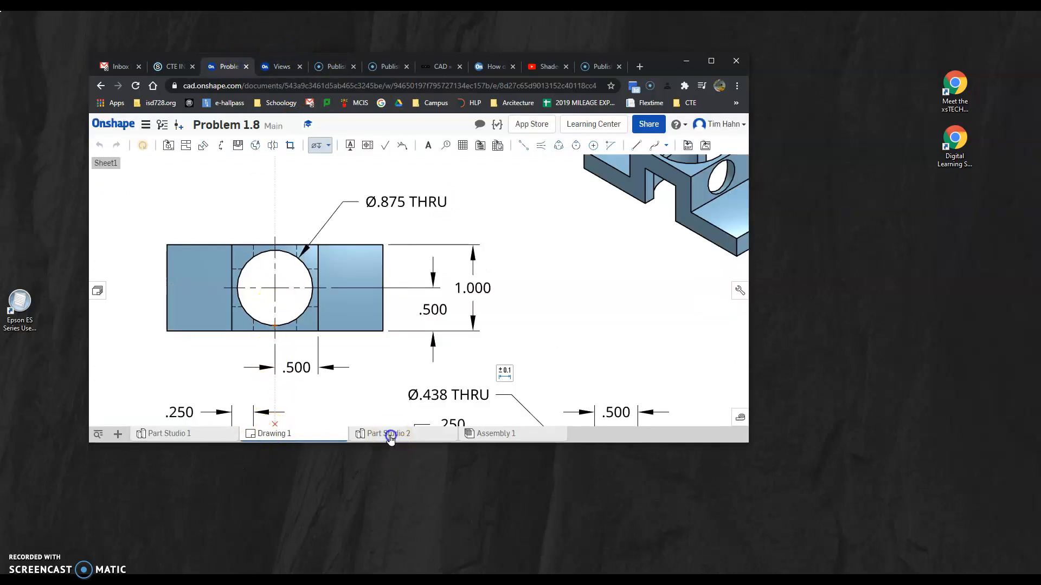
Return to Part Studio 2 and complete the 0.875 in through hole in the raised top face
click(391, 435)
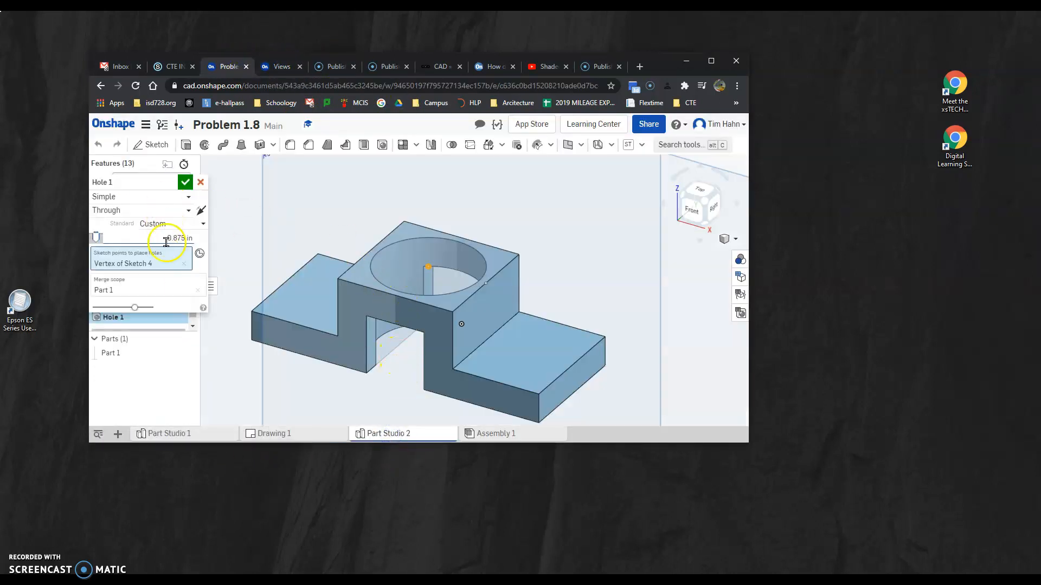
click(191, 183)
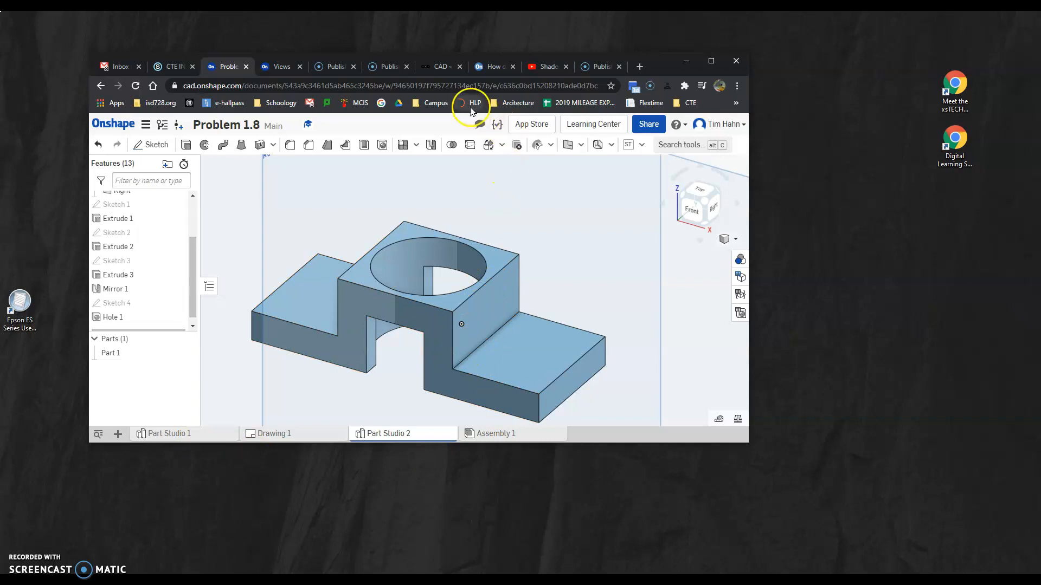
Check the side hole's location in Drawing 1 and sketch a point at the centre of the raised block's right side face in Part Studio 2
click(296, 437)
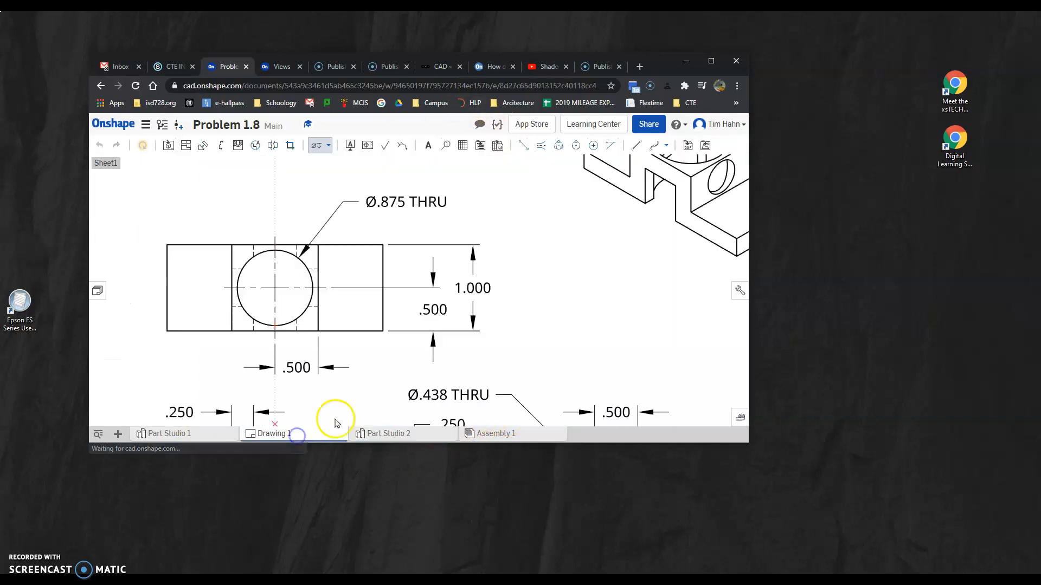
scroll(509, 404, up, 5)
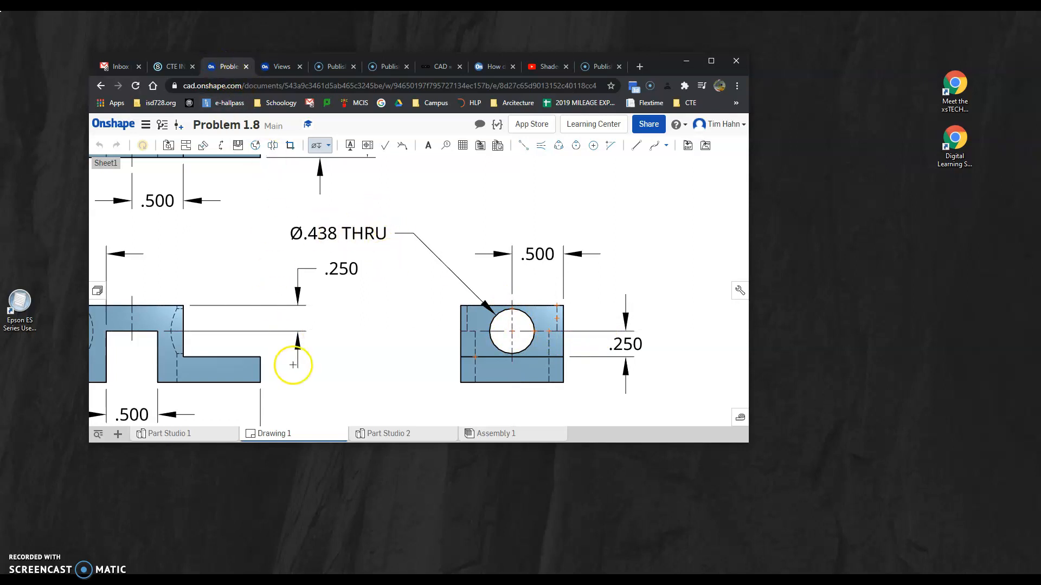
click(409, 440)
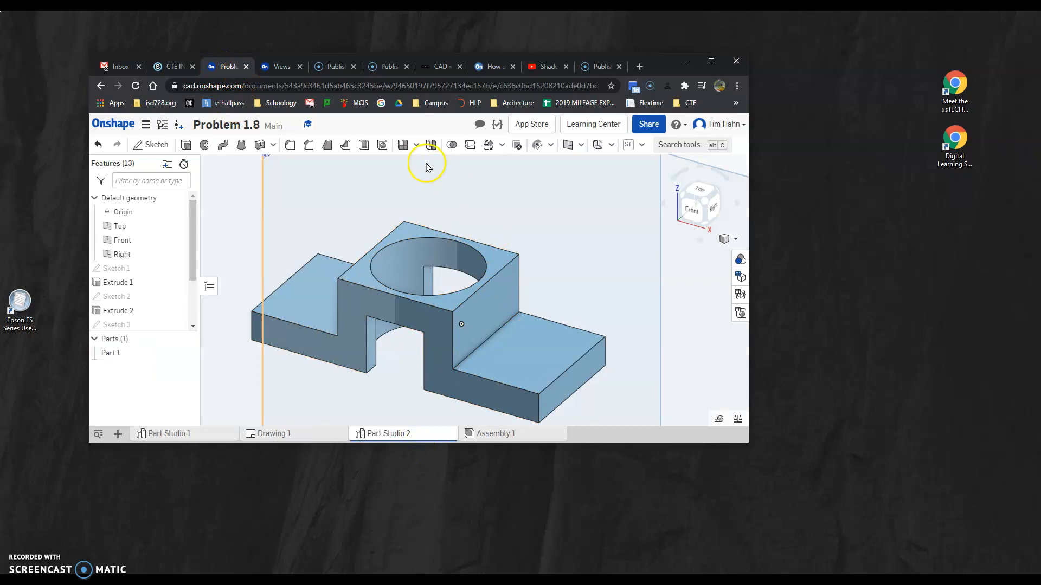
click(168, 146)
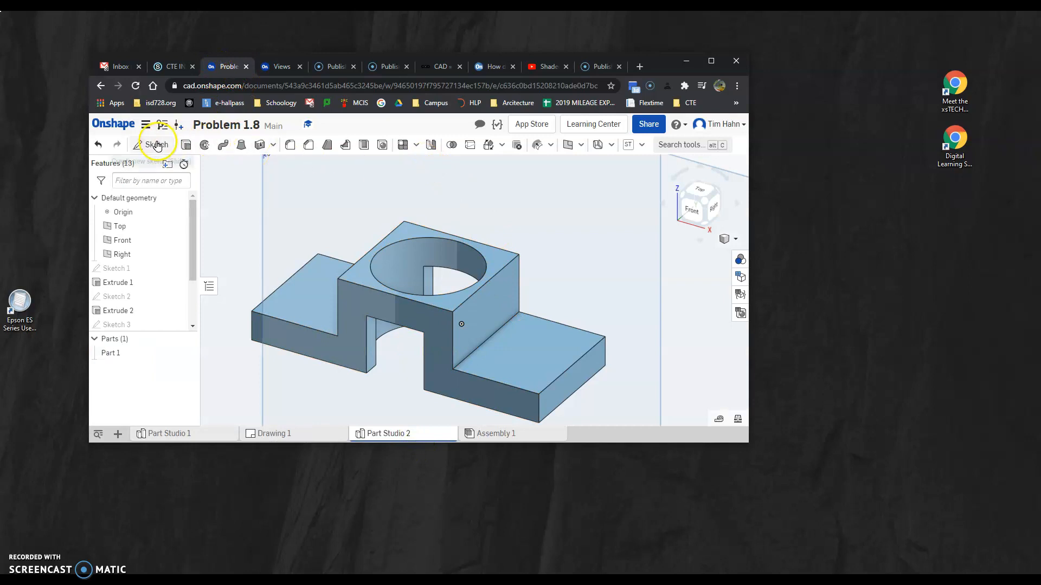
click(472, 312)
click(337, 145)
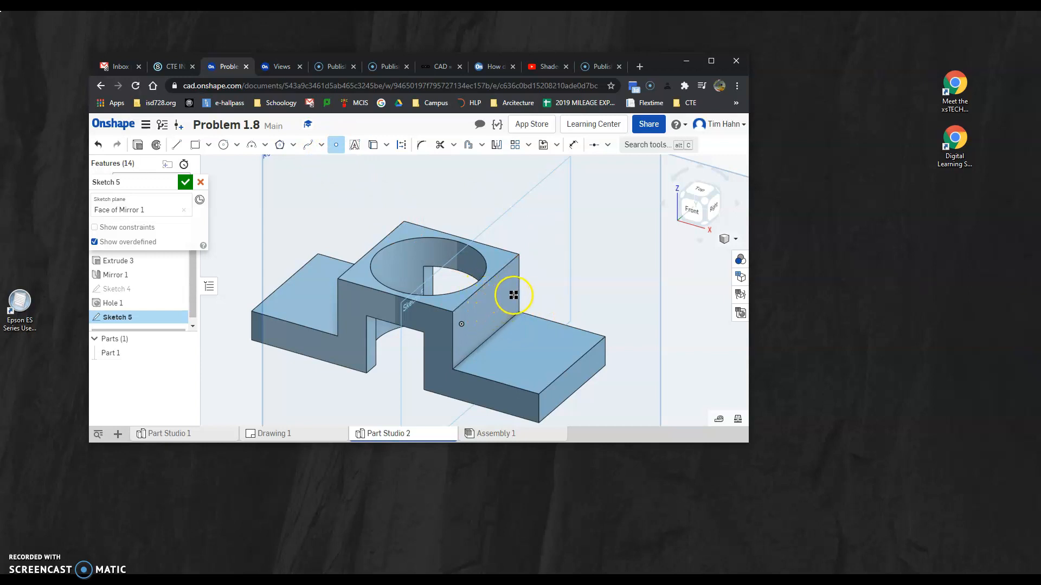
click(486, 313)
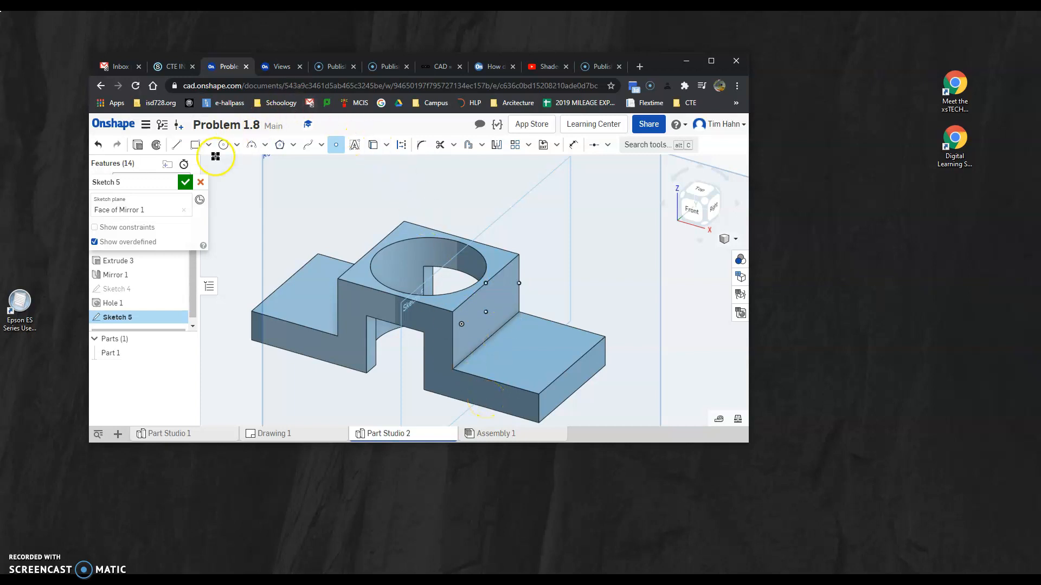
click(185, 182)
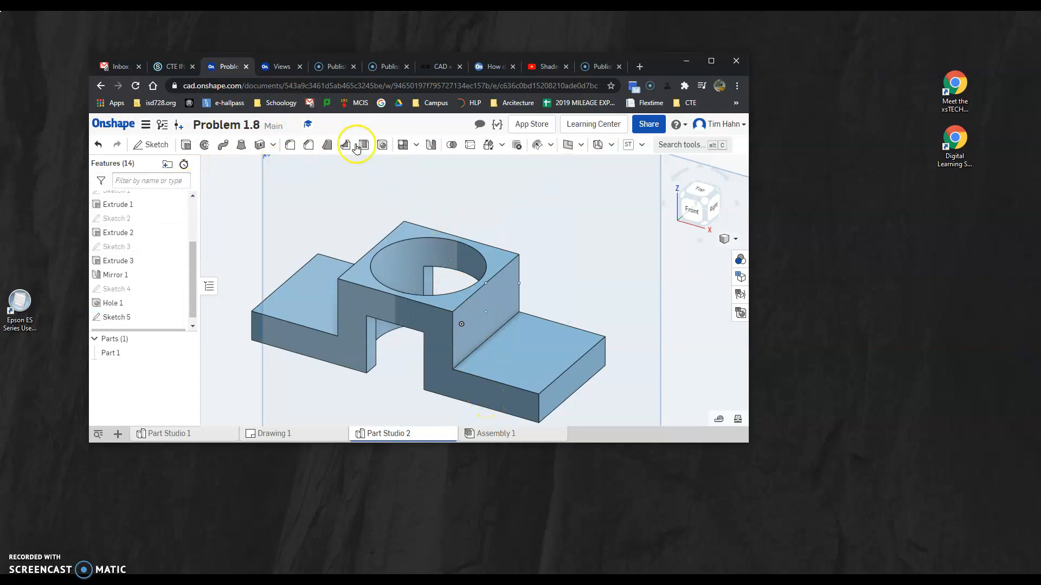
Create a simple through hole at the side-face point with the 0.438 in diameter from Drawing 1 and Part 1 as the merge scope
click(385, 144)
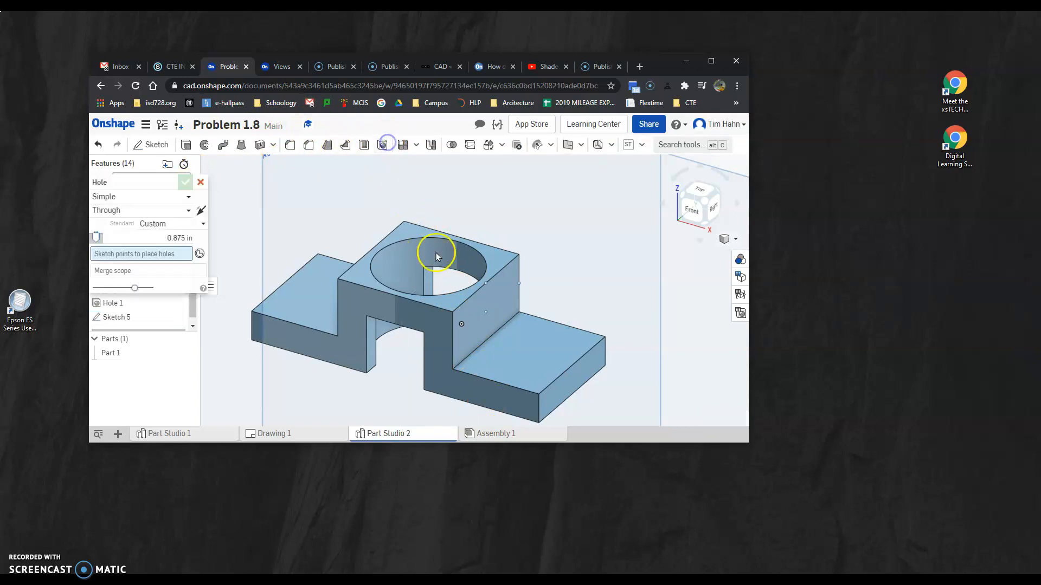
click(486, 311)
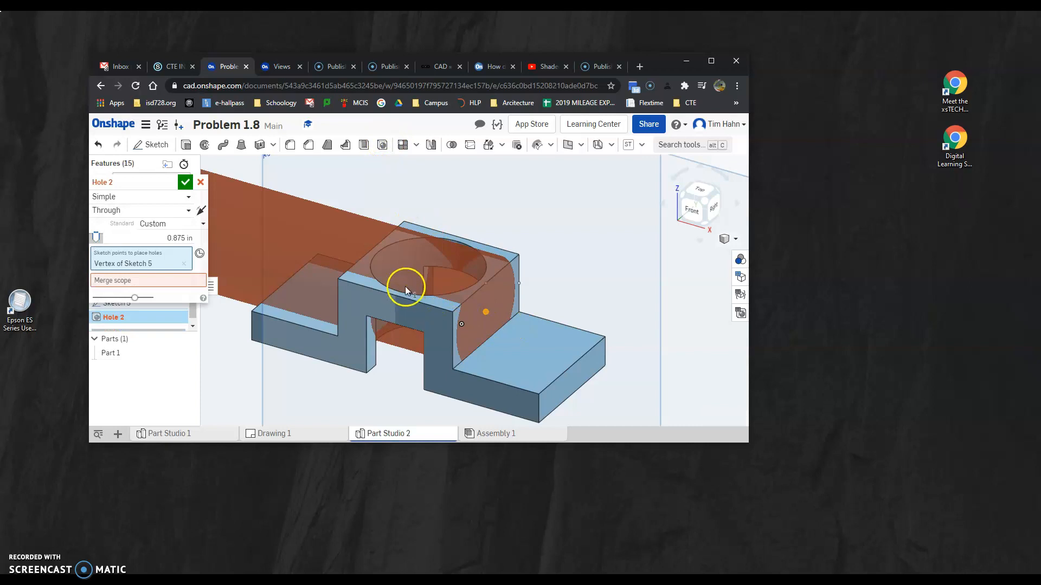
scroll(545, 309, down, 2)
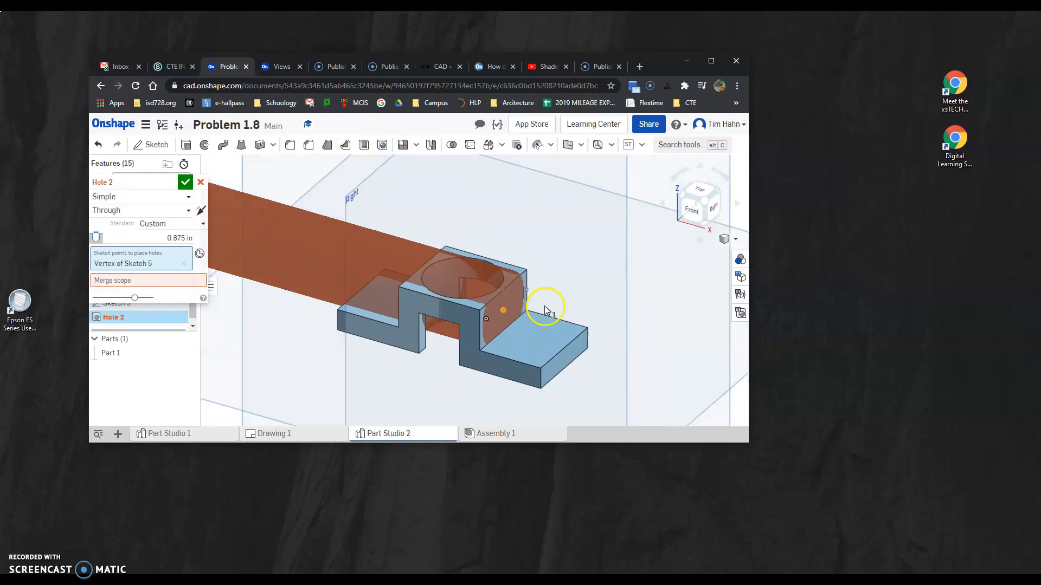
scroll(544, 307, down, 1)
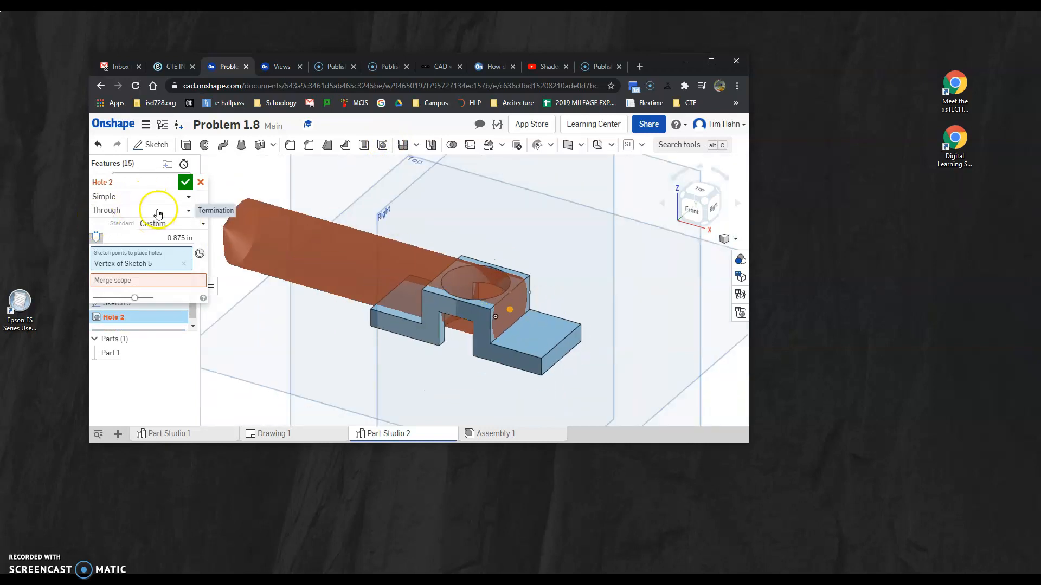
click(310, 436)
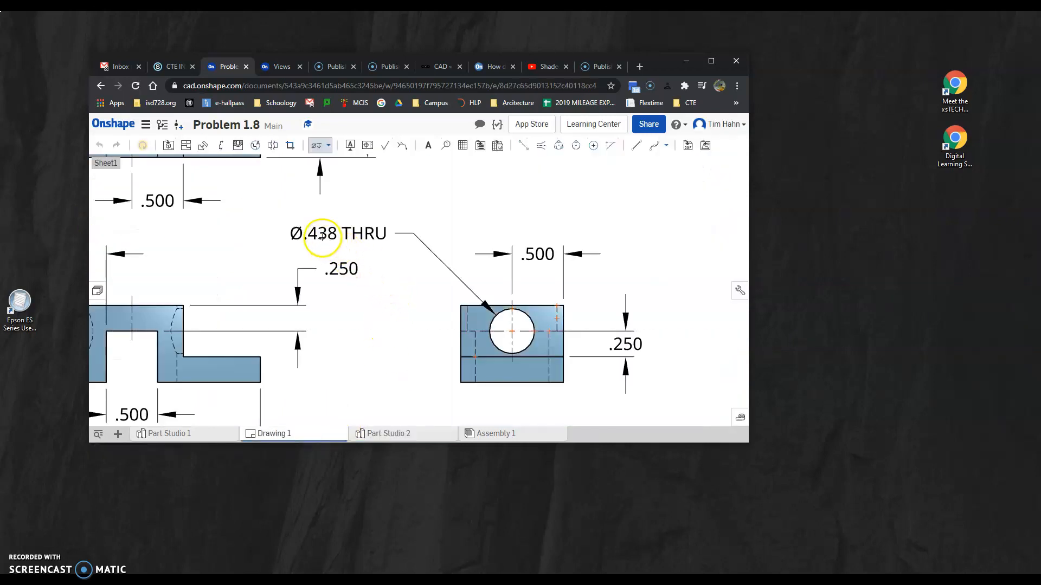
click(412, 439)
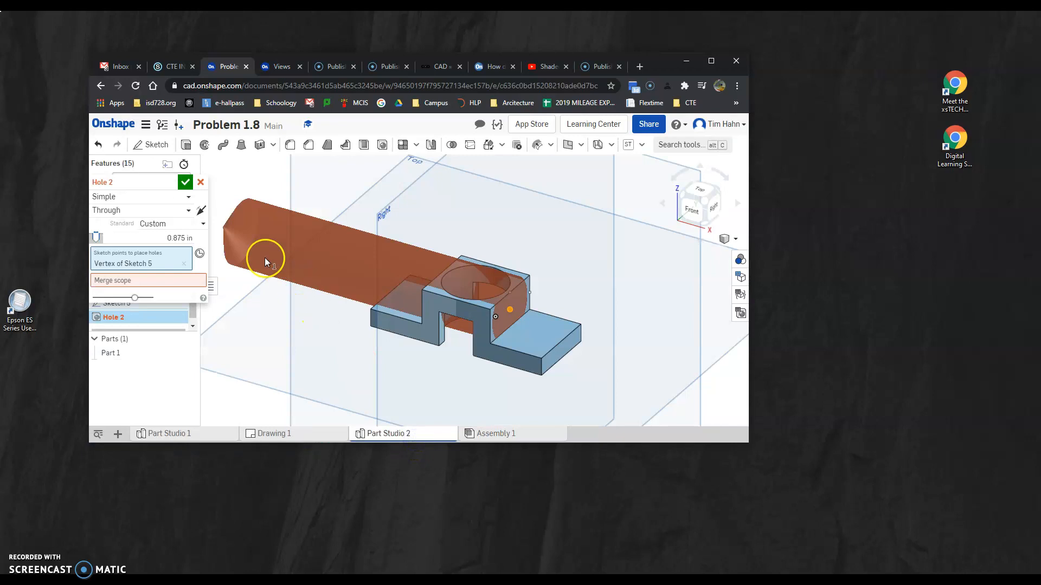
click(179, 241)
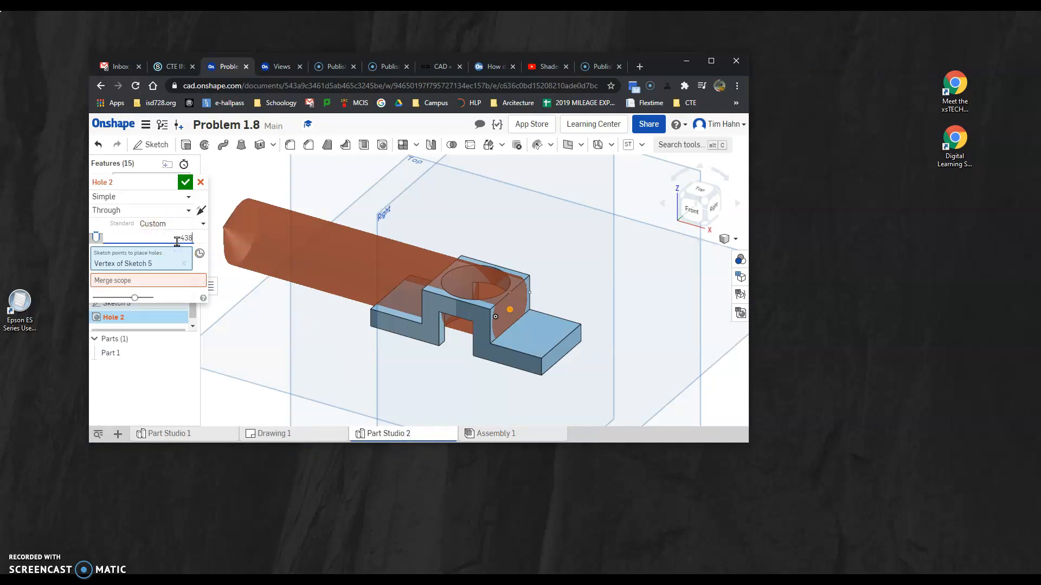
click(179, 281)
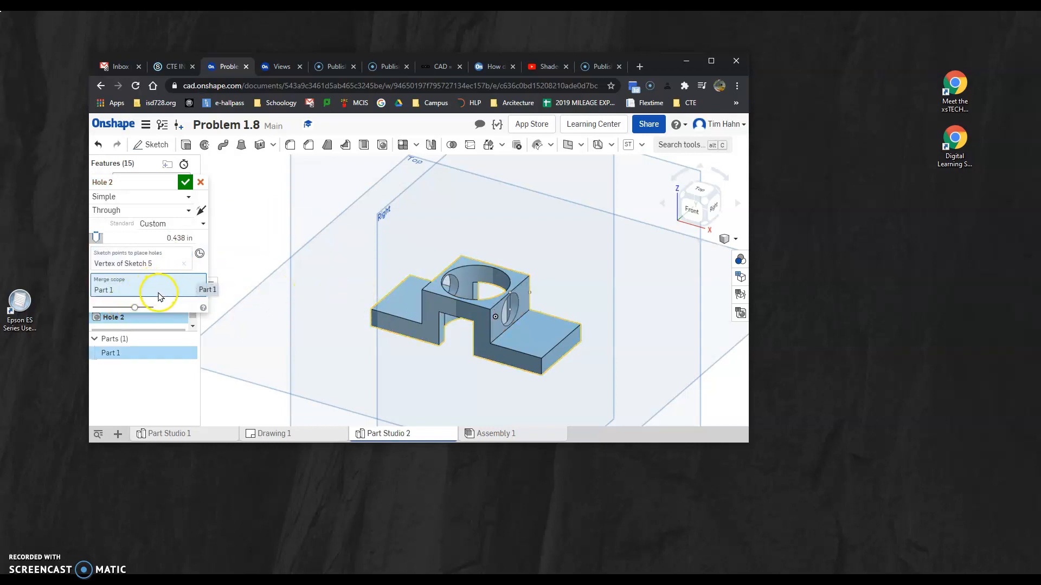
click(185, 183)
scroll(542, 302, up, 3)
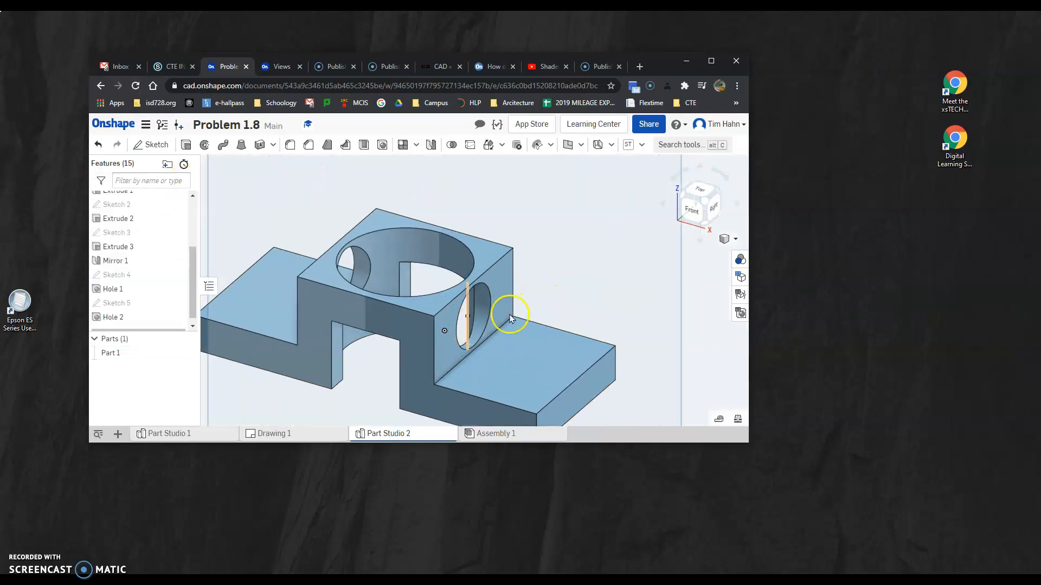
Compare the bracket's two through holes and overall shape with the views in Drawing 1, and return to Part Studio 2
right_drag(508, 339, 464, 344)
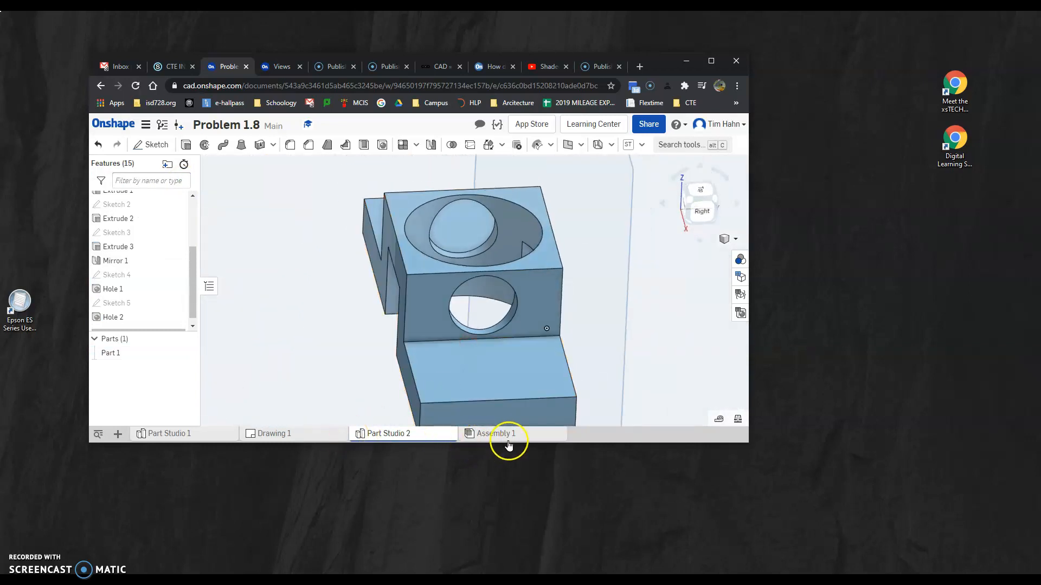
click(307, 437)
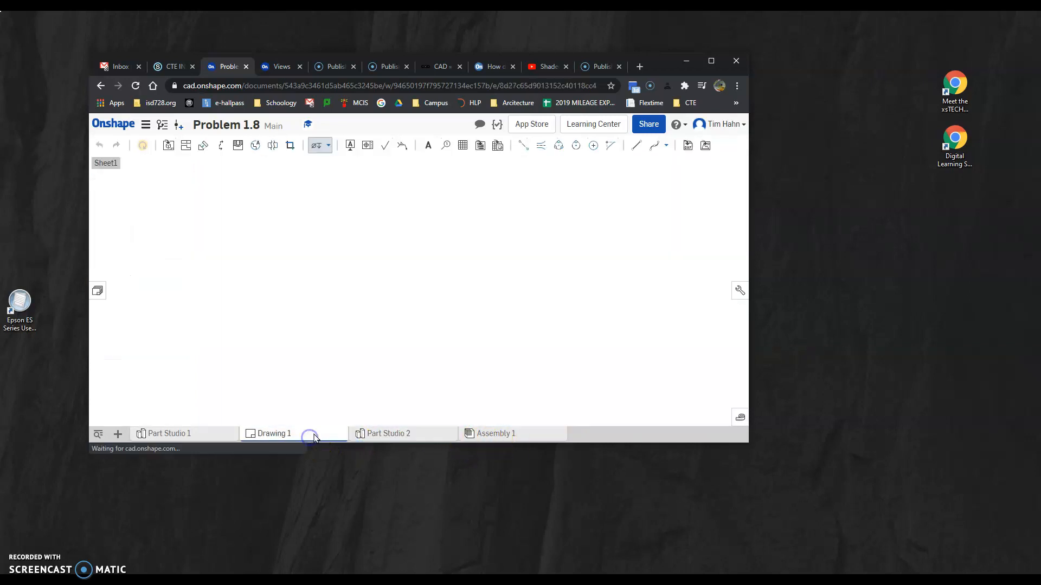
scroll(521, 332, down, 5)
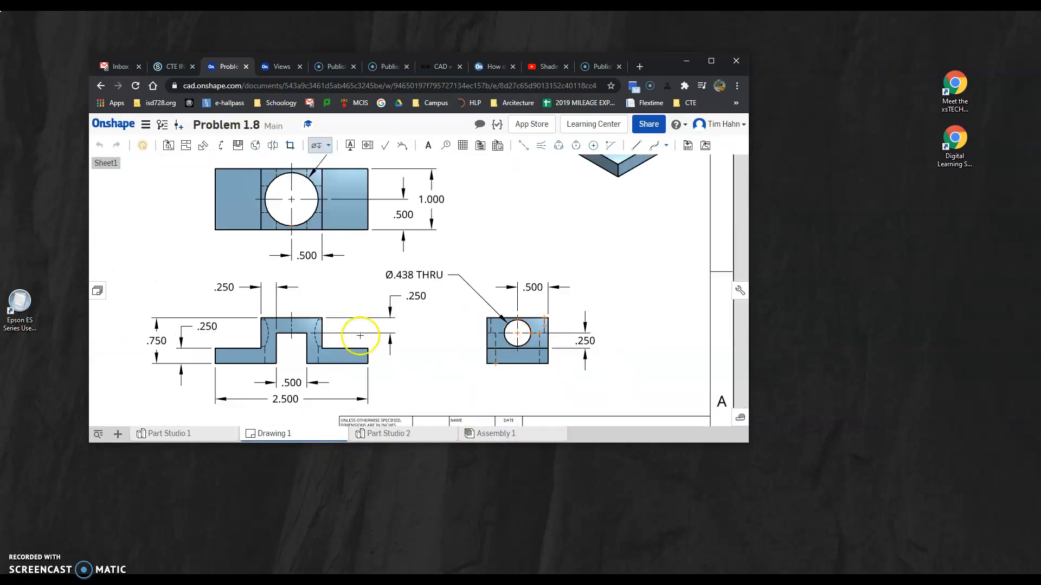
scroll(563, 260, down, 3)
scroll(592, 186, up, 3)
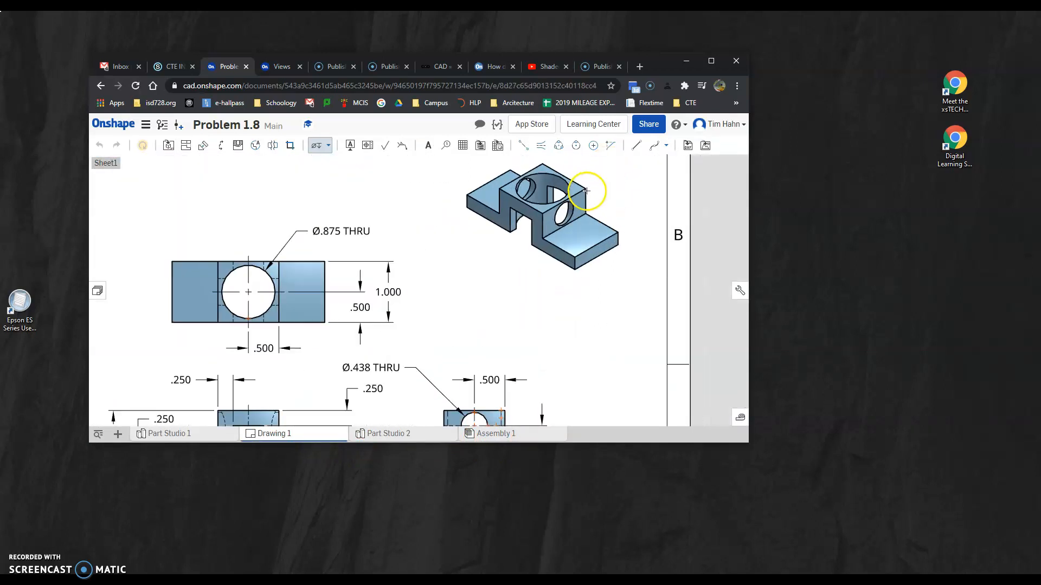
click(398, 436)
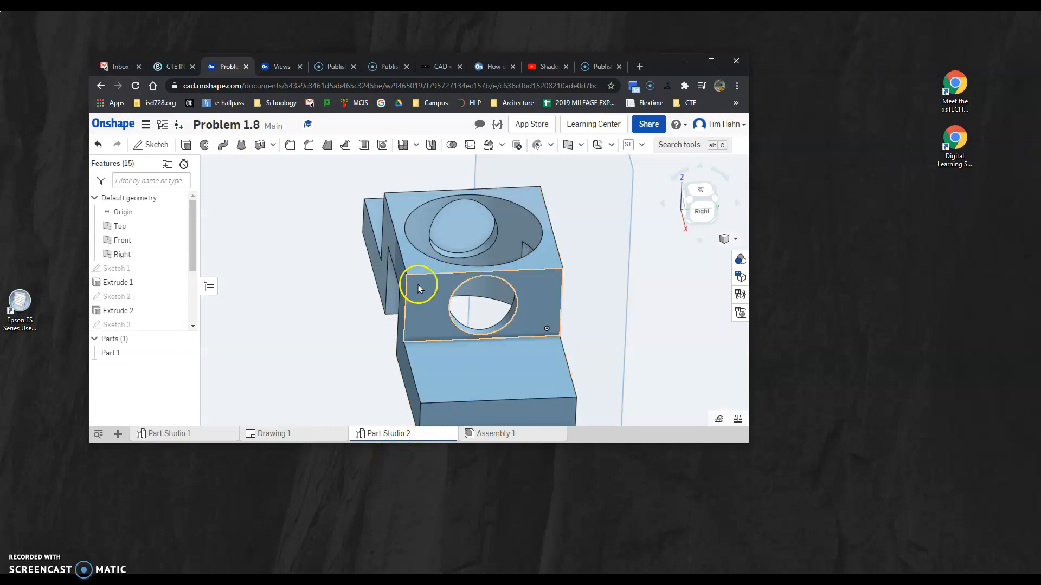
Hide the default Top, Front and Right planes and set the bracket to an isometric view
scroll(473, 292, down, 5)
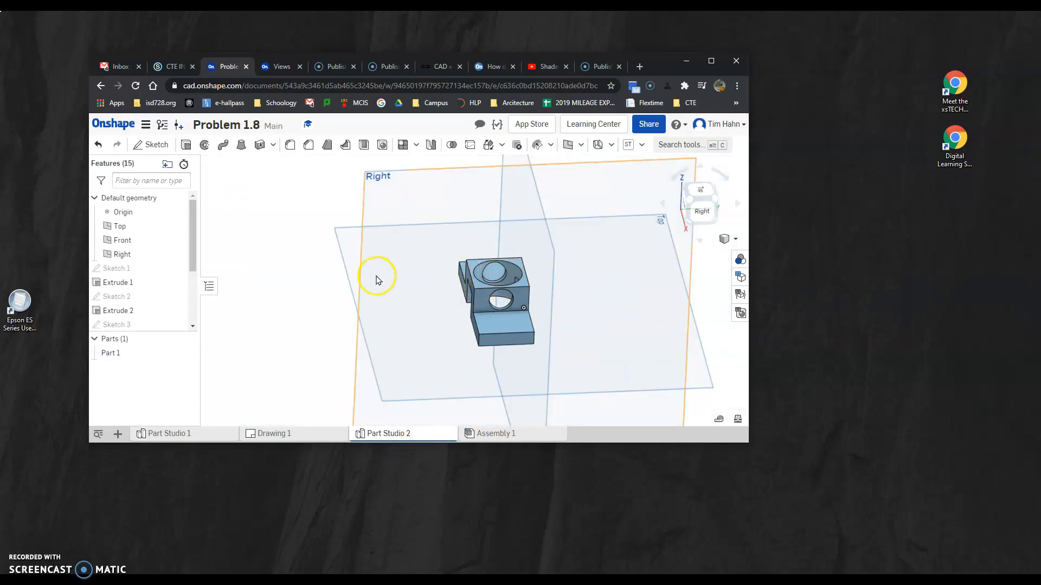
key(p)
right_drag(303, 337, 307, 342)
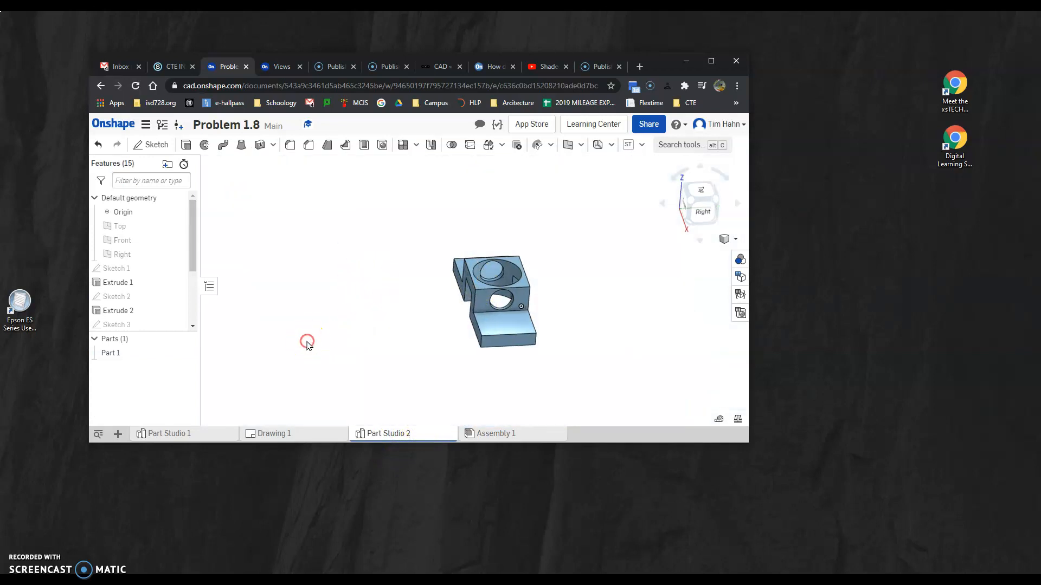
right_click(325, 356)
click(361, 398)
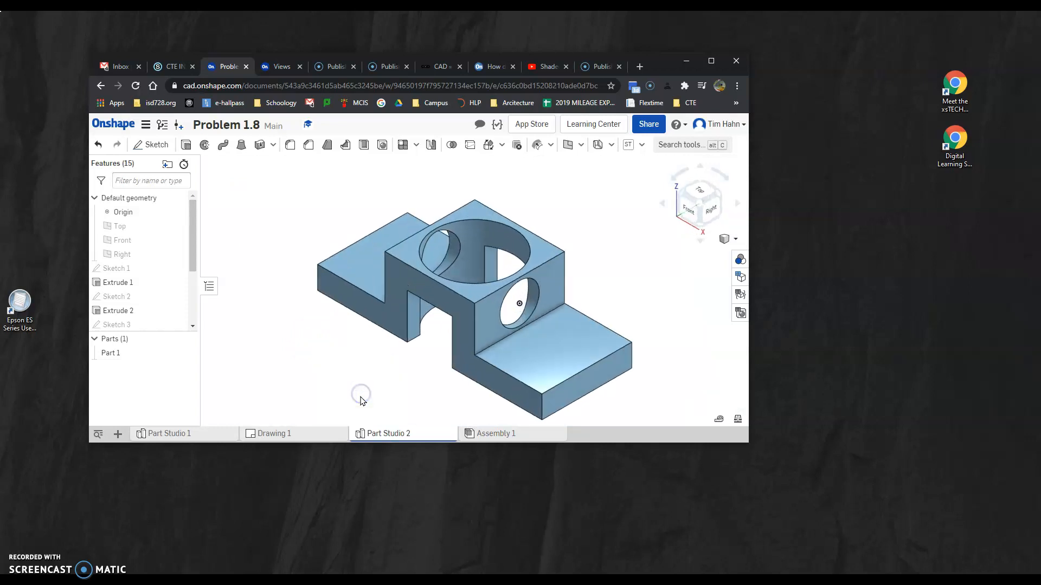
Measure the mass properties of Part 1 to read its volume and surface area
click(737, 421)
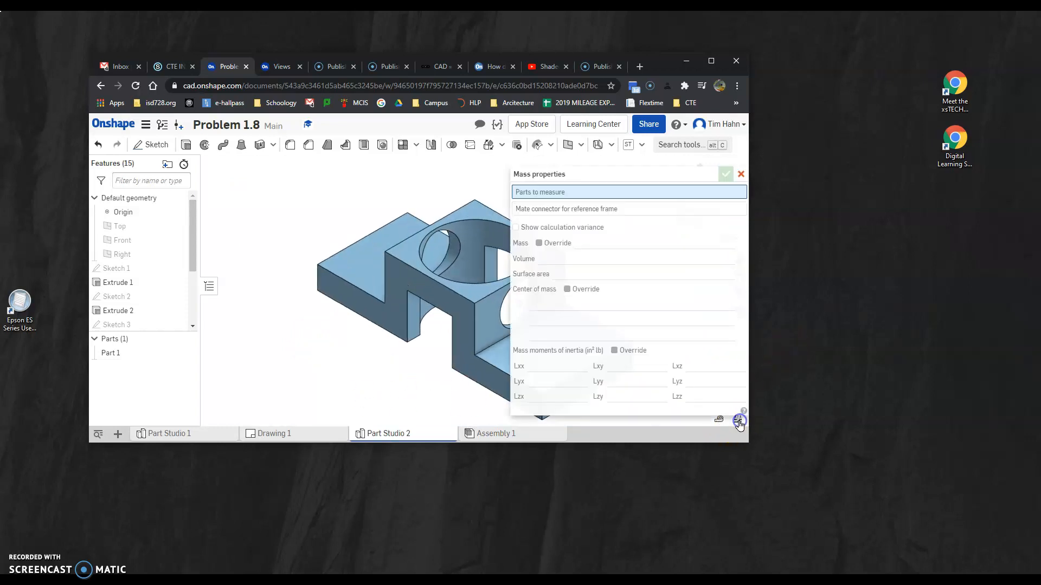
click(462, 305)
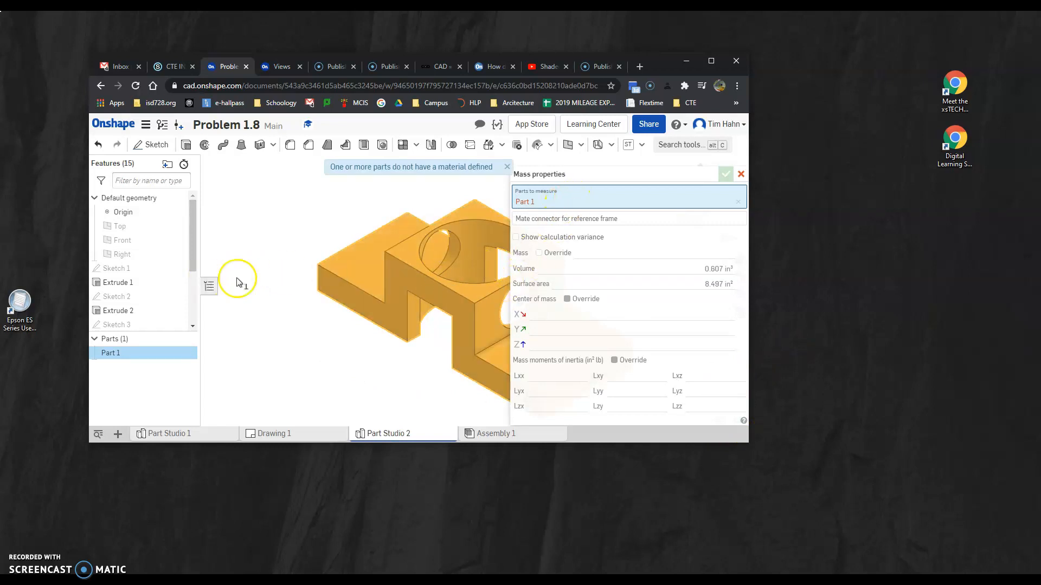
scroll(298, 270, down, 3)
scroll(459, 249, up, 2)
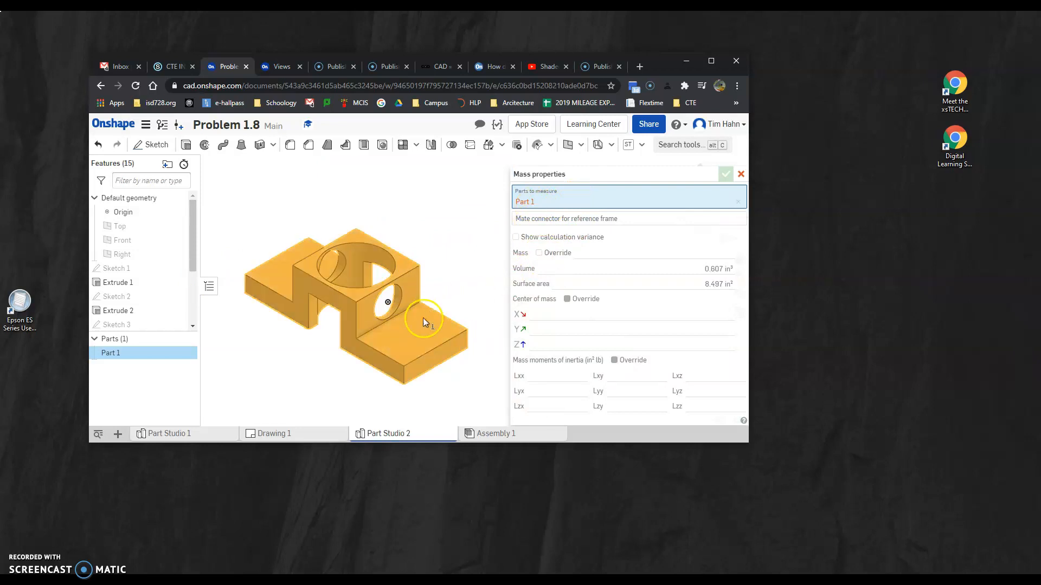
click(416, 351)
click(428, 332)
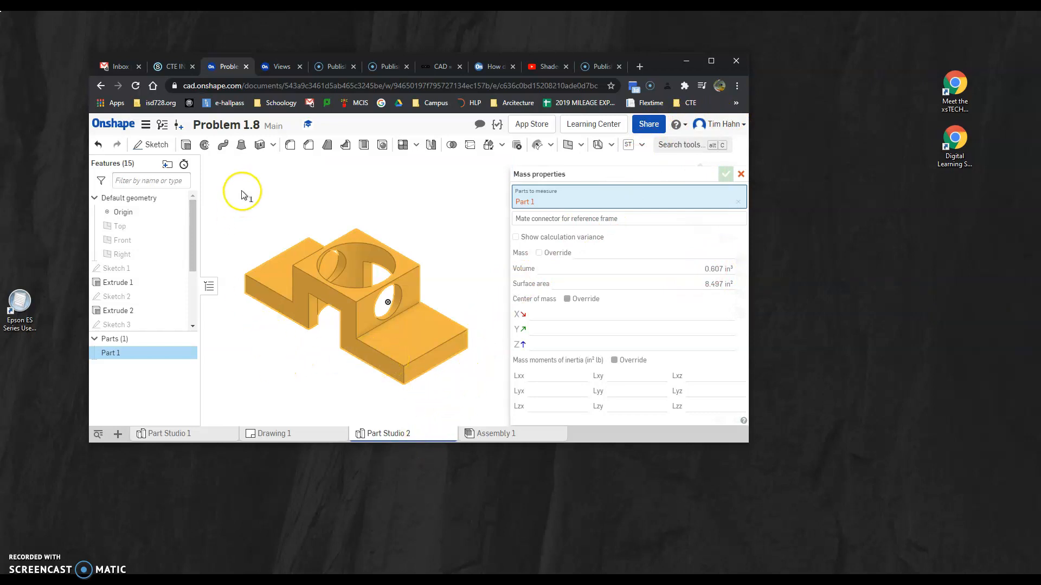
click(14, 546)
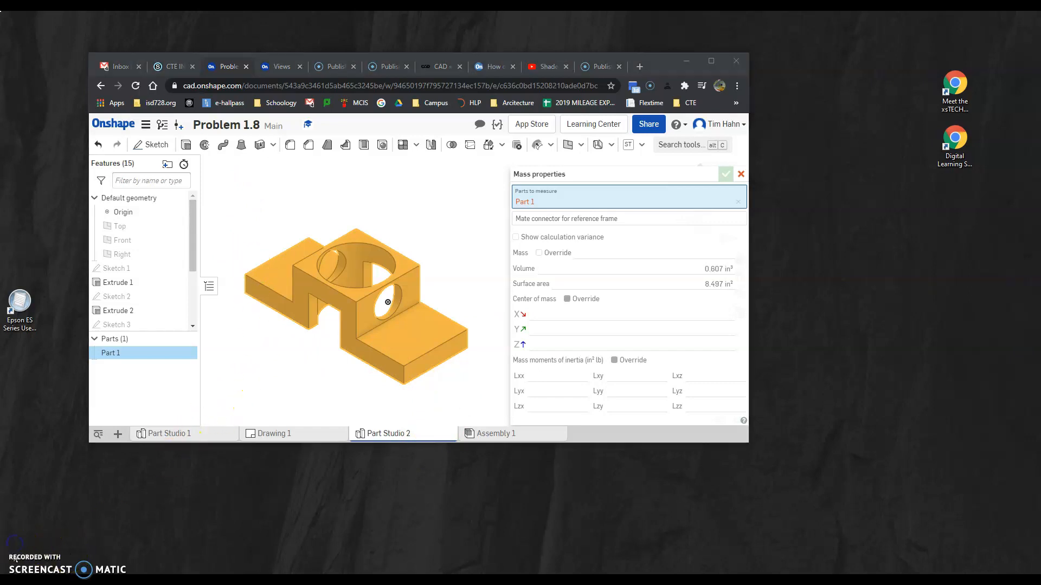